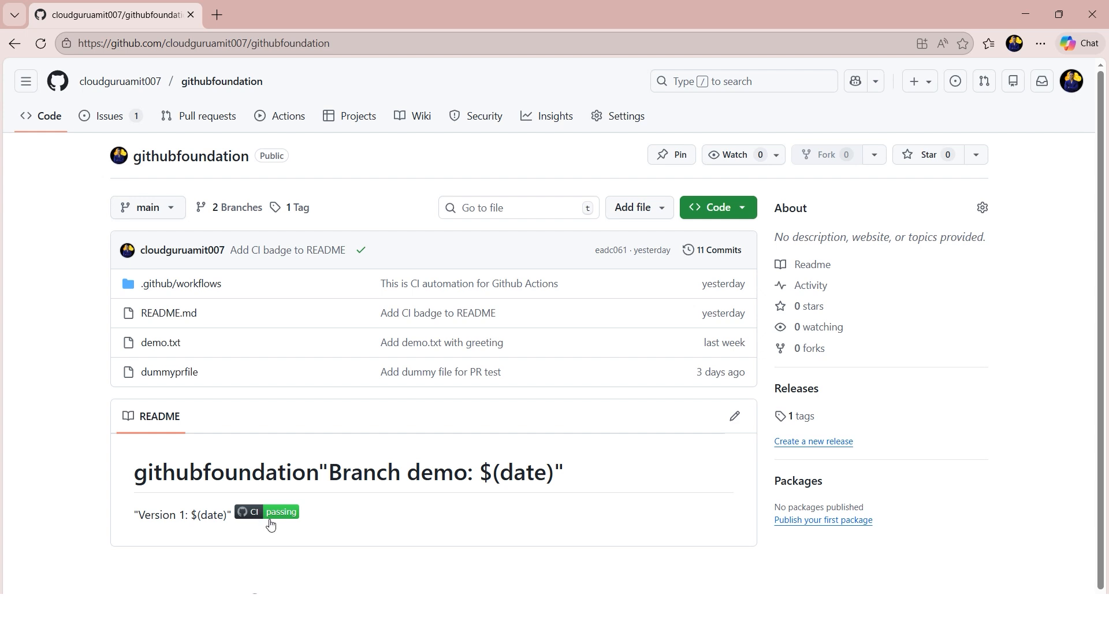
# - Open the githubfoundation repository's issues and start creating a new issue
pyautogui.moveTo(133, 517); pyautogui.dragTo(234, 518)
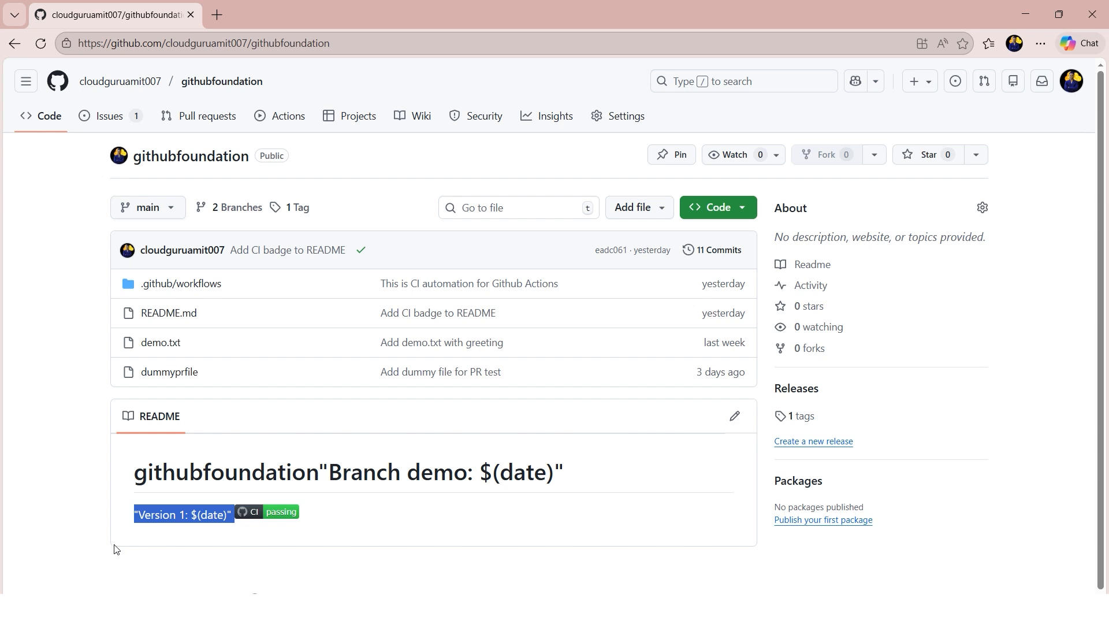
pyautogui.click(138, 543)
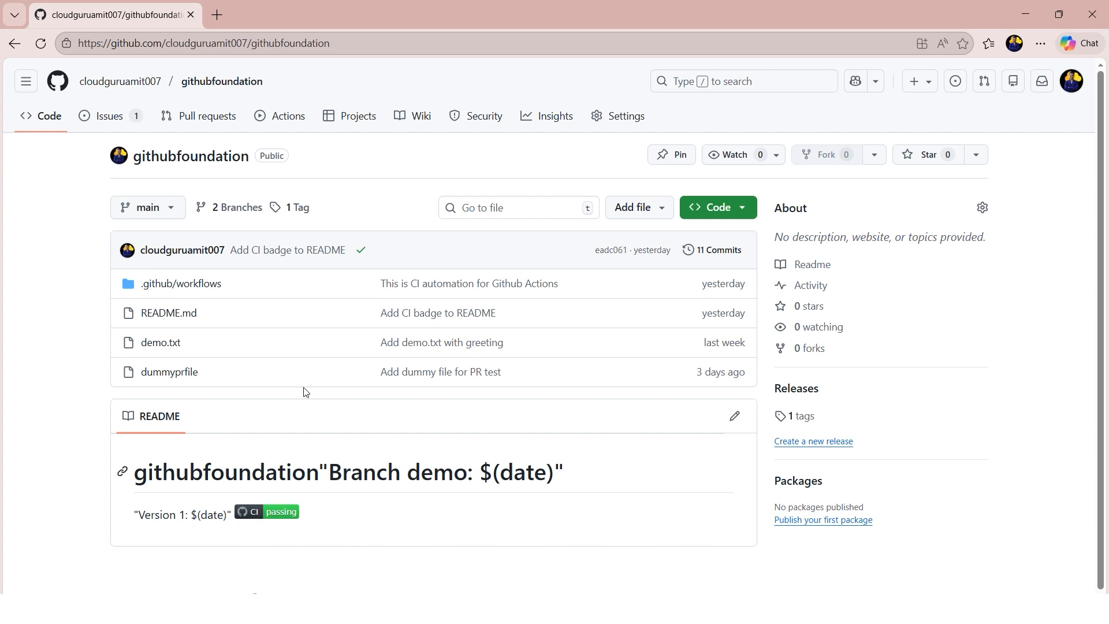
pyautogui.click(112, 123)
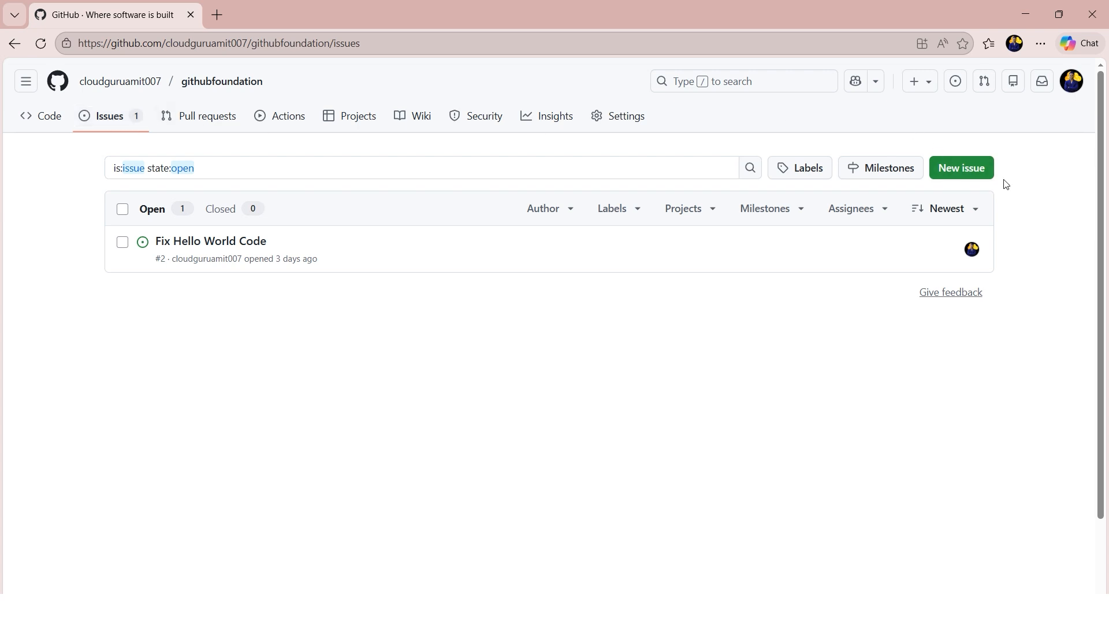
pyautogui.click(970, 176)
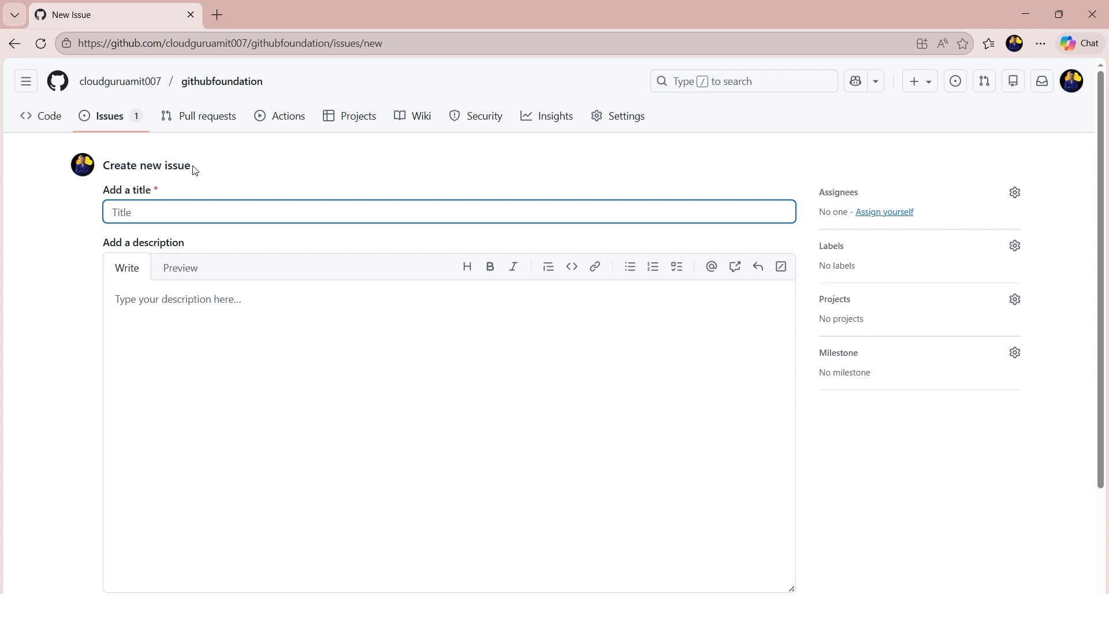
pyautogui.moveTo(194, 168); pyautogui.dragTo(164, 168)
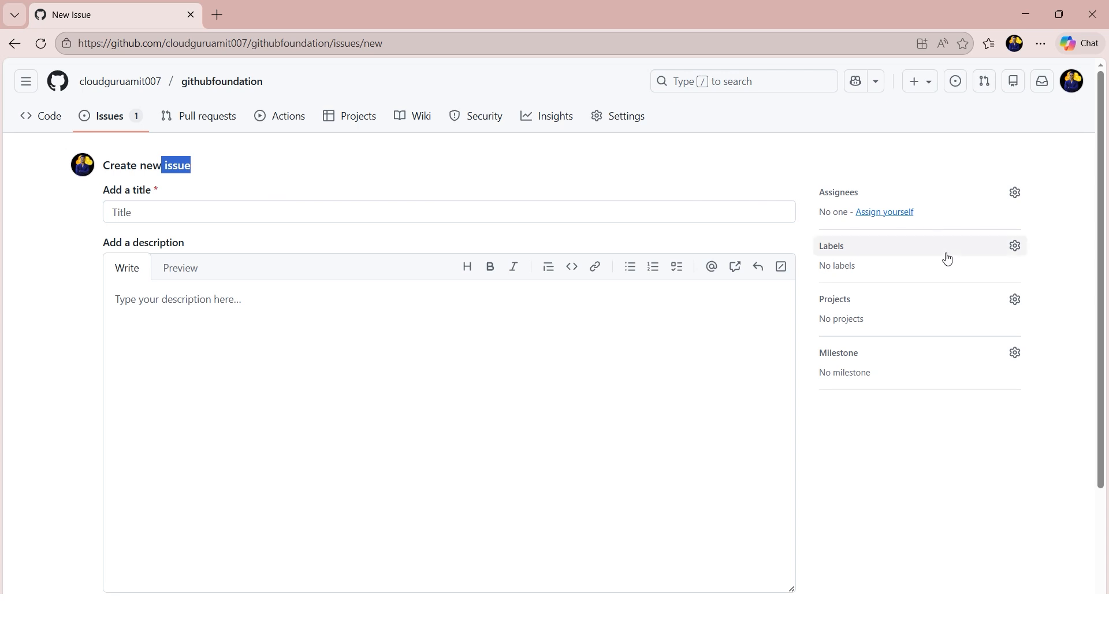
# - Review the labels available for the new issue and its title and description fields
pyautogui.click(1014, 246)
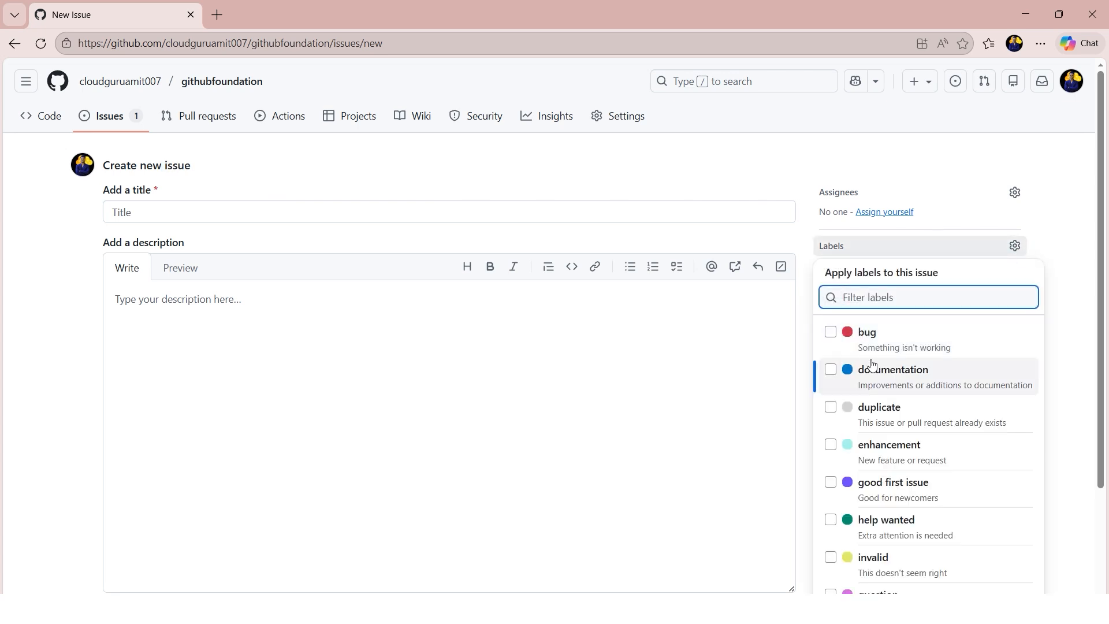
pyautogui.click(874, 159)
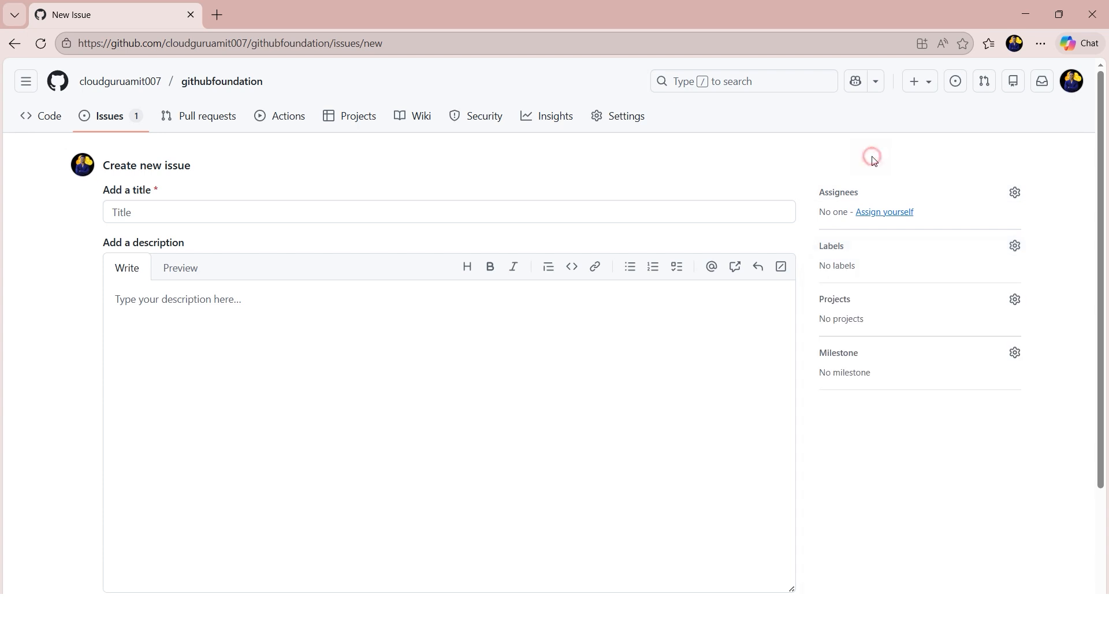
pyautogui.click(1014, 247)
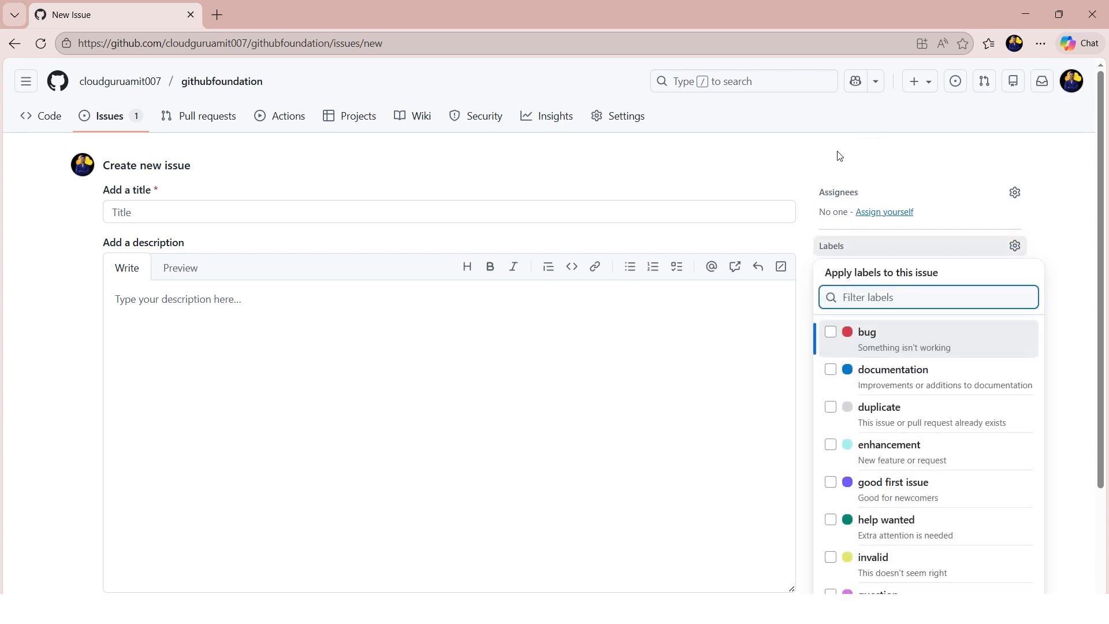
pyautogui.click(853, 158)
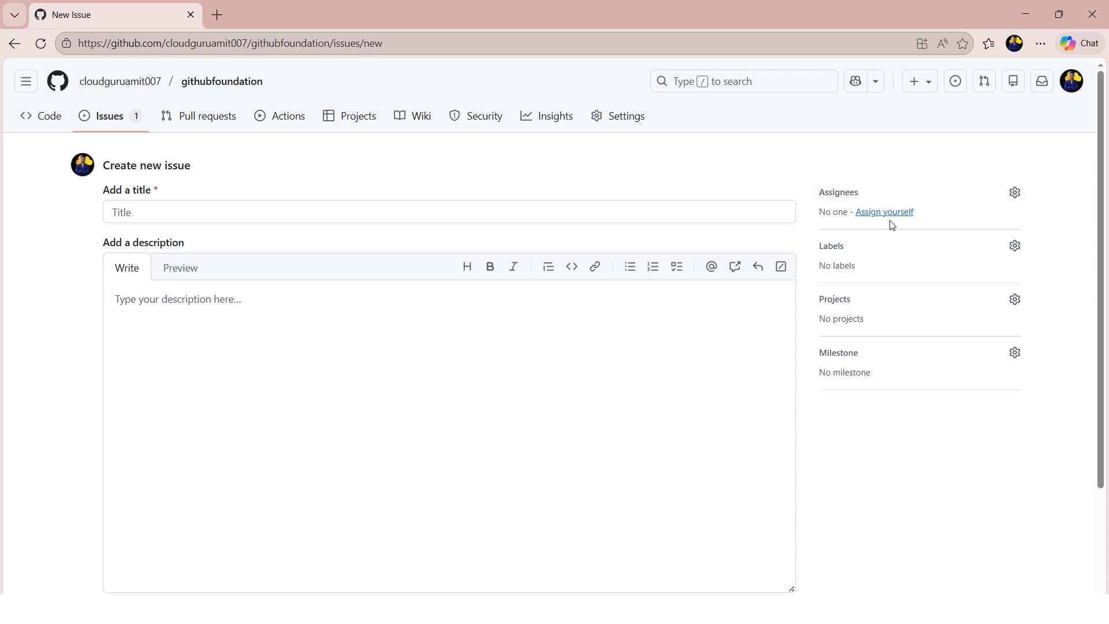
pyautogui.moveTo(122, 190); pyautogui.dragTo(159, 191)
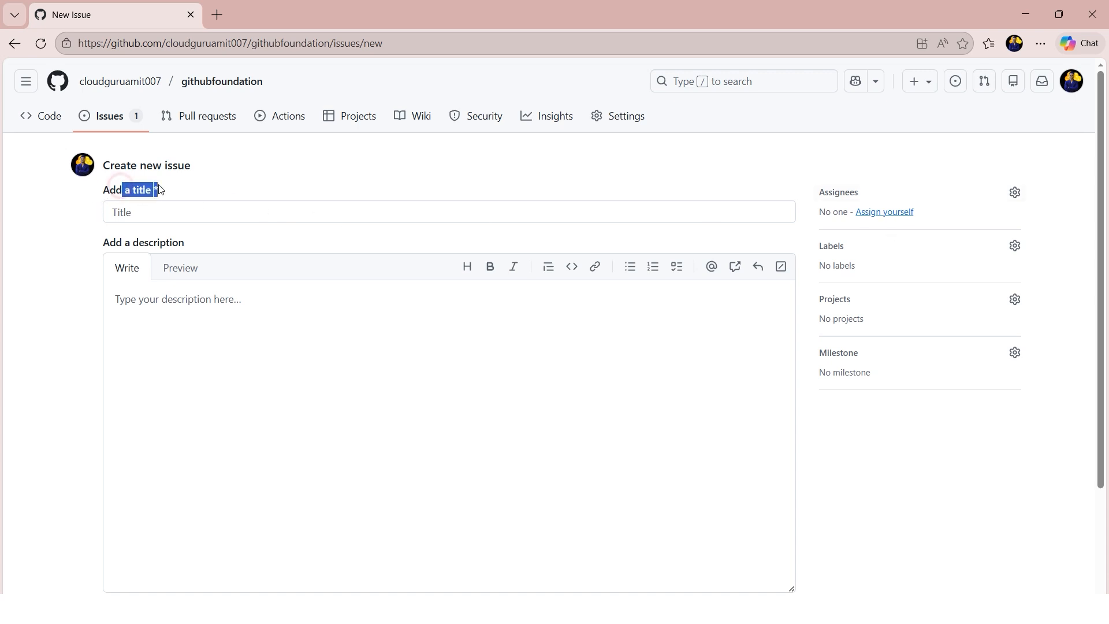
pyautogui.moveTo(185, 243); pyautogui.dragTo(139, 243)
pyautogui.click(930, 165)
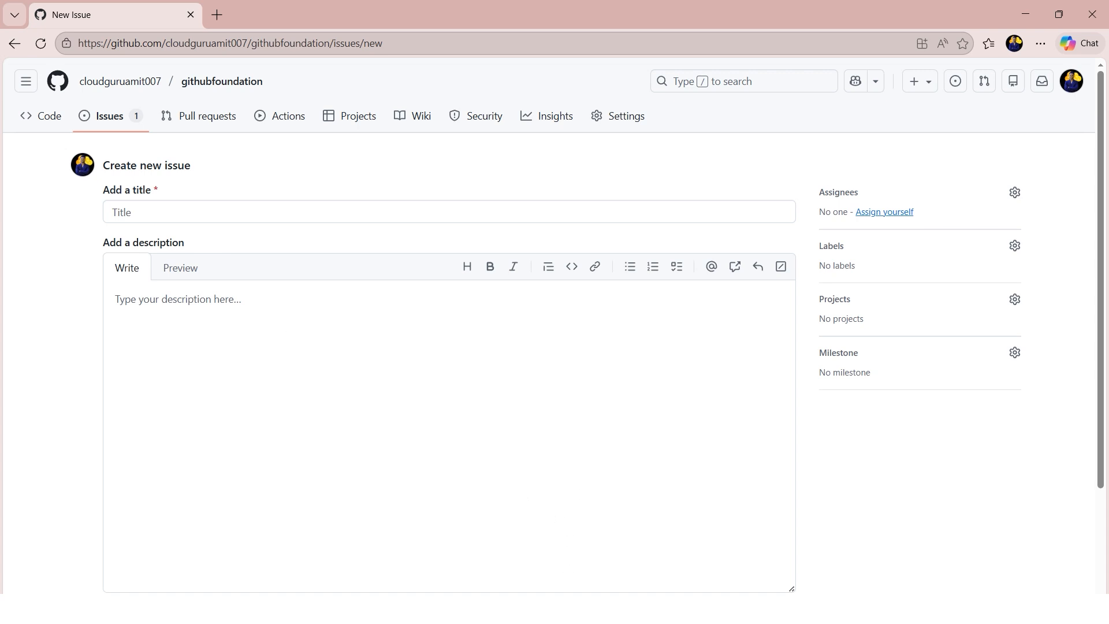
# - Copy the title "Bug: README badge not rendering on mobile" from the Word document into the new issue's title
pyautogui.hotkey('alt', 'Tab')
pyautogui.moveTo(527, 216); pyautogui.dragTo(325, 221)
pyautogui.hotkey('ctrl', 'c')
pyautogui.hotkey('alt', 'Tab')
pyautogui.hotkey('ctrl', 'v')
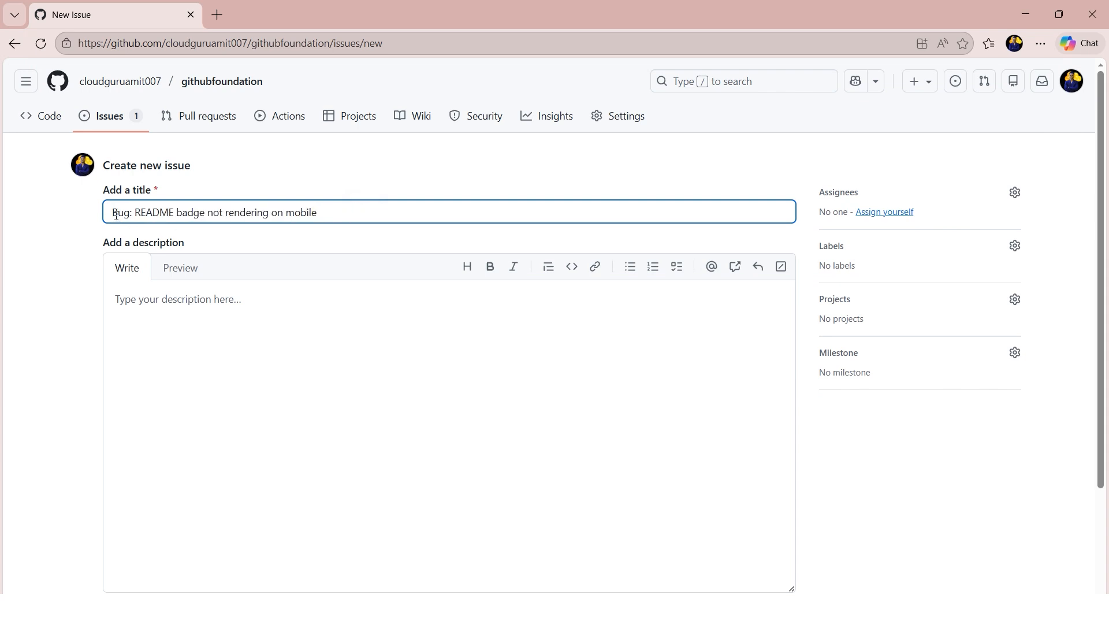
pyautogui.moveTo(114, 215); pyautogui.dragTo(132, 214)
pyautogui.click(74, 267)
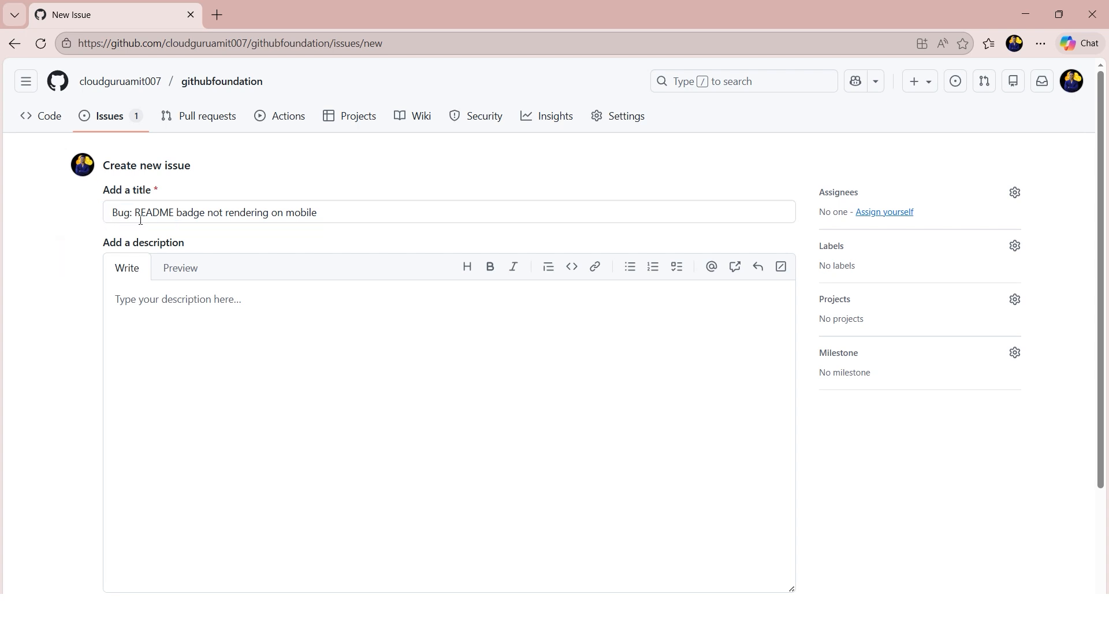
pyautogui.moveTo(136, 213); pyautogui.dragTo(335, 216)
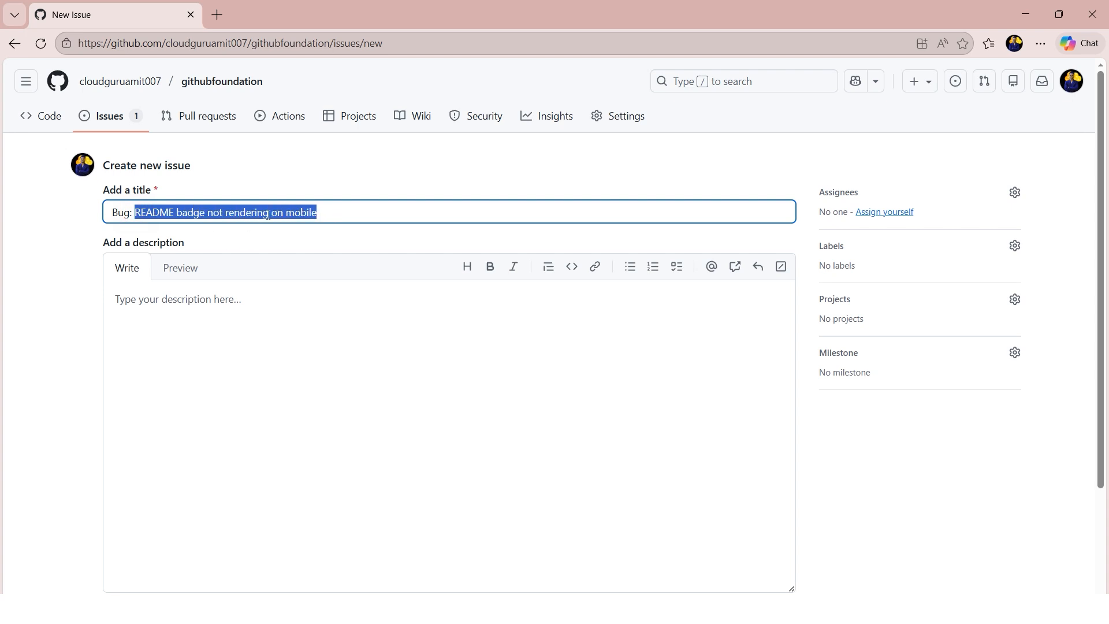
pyautogui.click(102, 344)
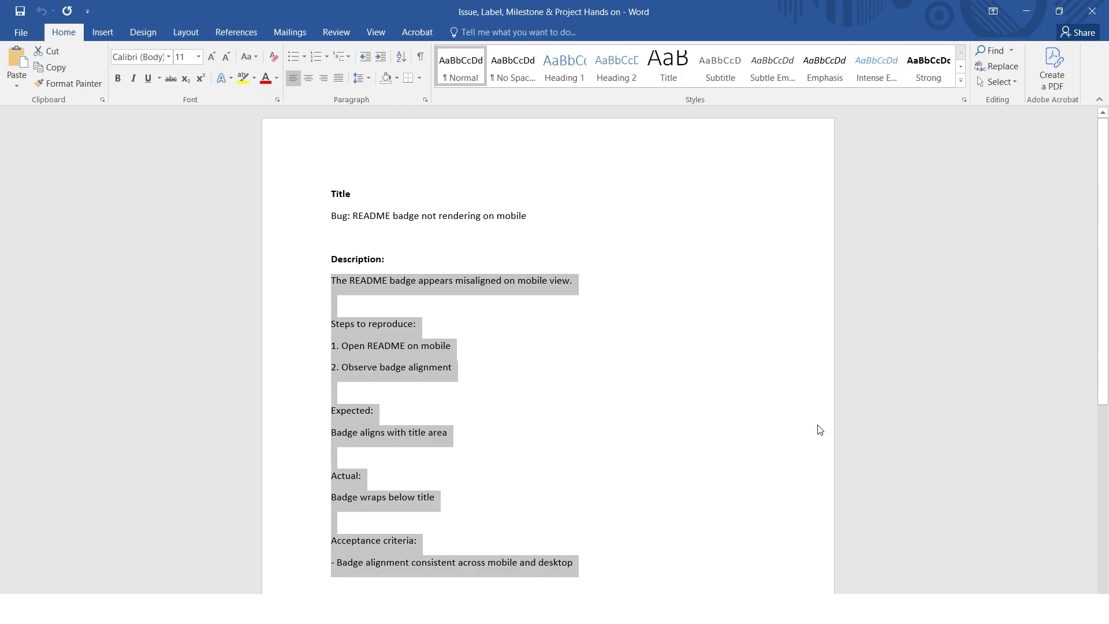
# - Fill the issue's description with the Word document's Description text, from the misaligned README badge summary through the acceptance criteria
pyautogui.click(1022, 15)
pyautogui.click(348, 339)
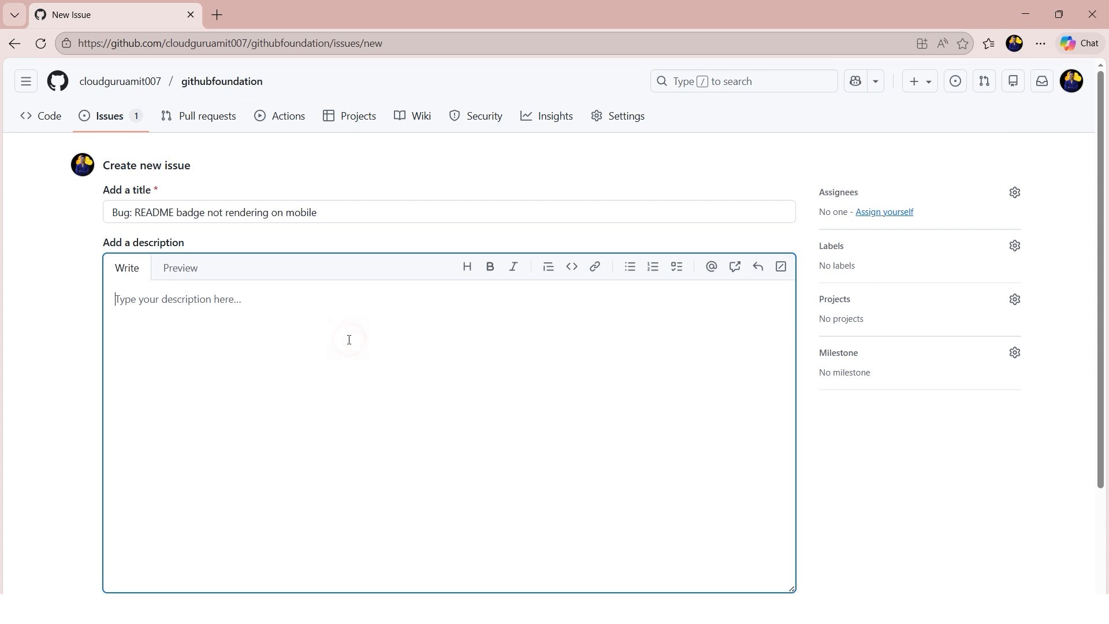
pyautogui.hotkey('ctrl', 'v')
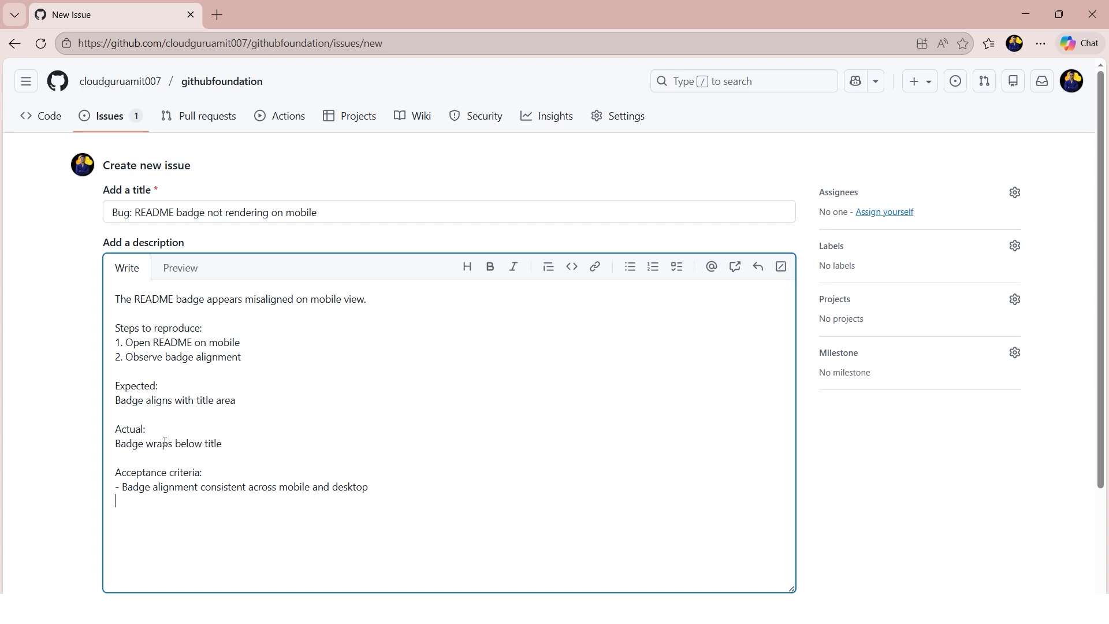
pyautogui.moveTo(380, 486); pyautogui.dragTo(113, 470)
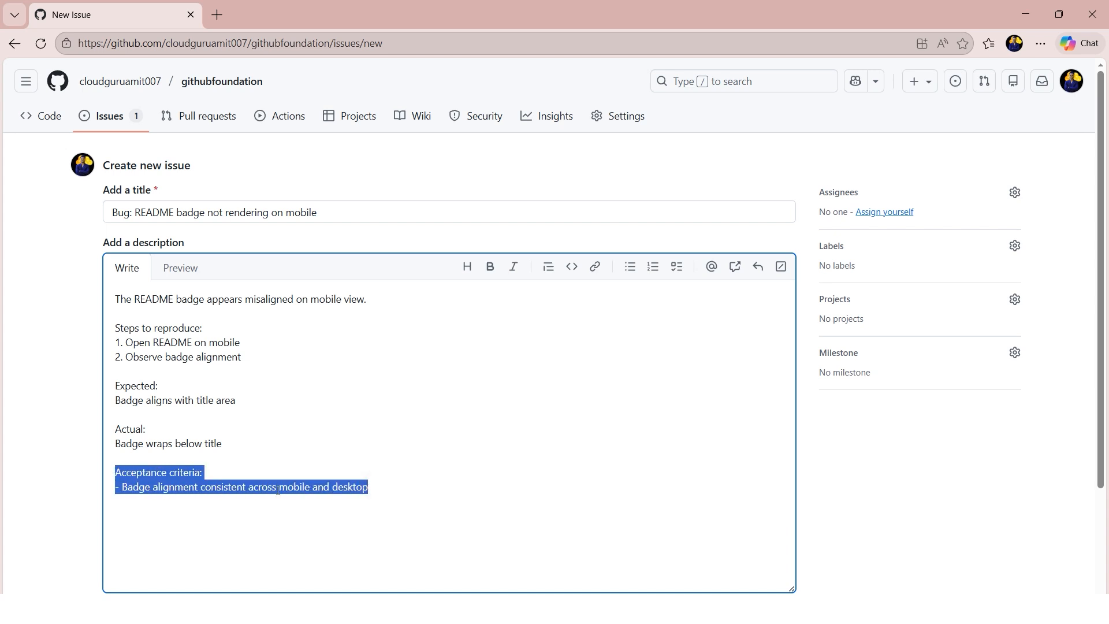
pyautogui.click(172, 501)
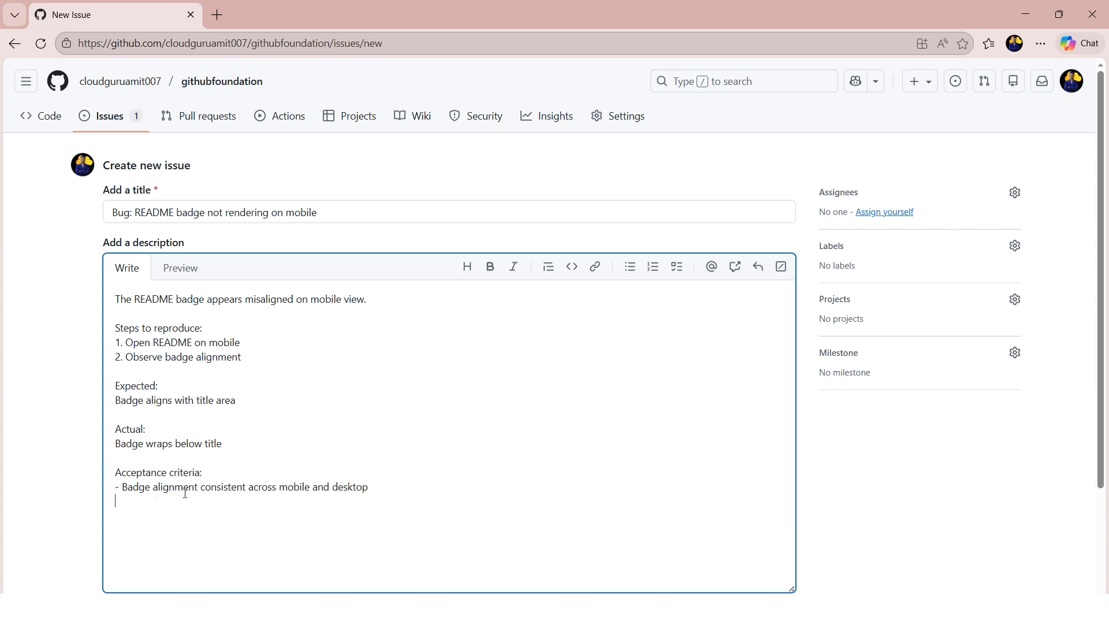
pyautogui.doubleClick(280, 488)
pyautogui.moveTo(213, 212); pyautogui.dragTo(337, 232)
pyautogui.click(384, 487)
pyautogui.click(922, 439)
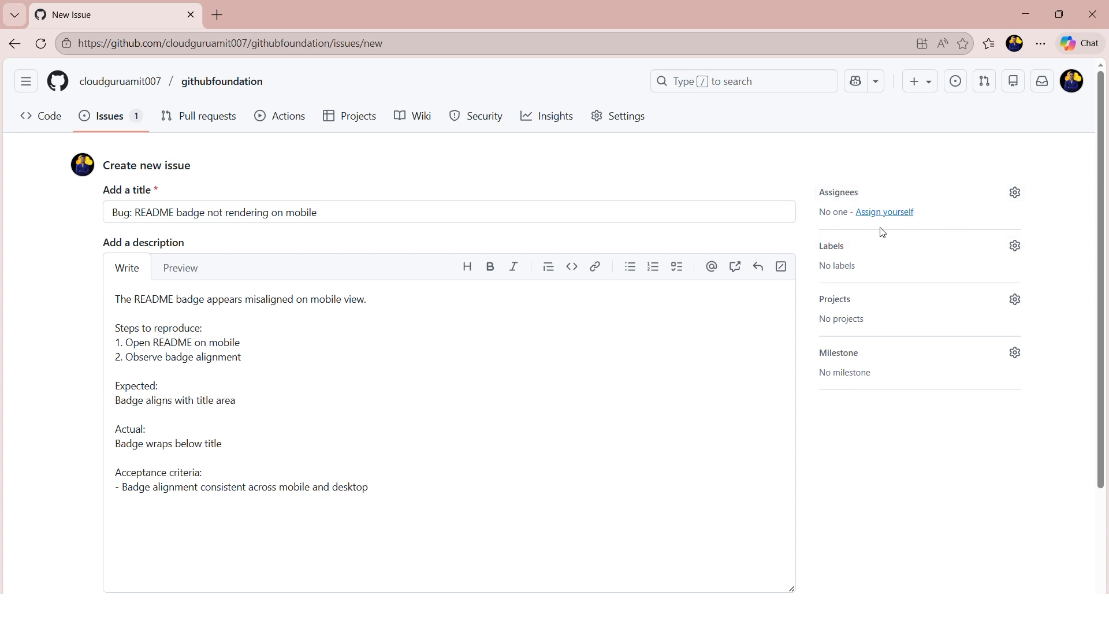
# - Assign the issue to yourself and apply the bug label
pyautogui.moveTo(324, 212); pyautogui.dragTo(134, 212)
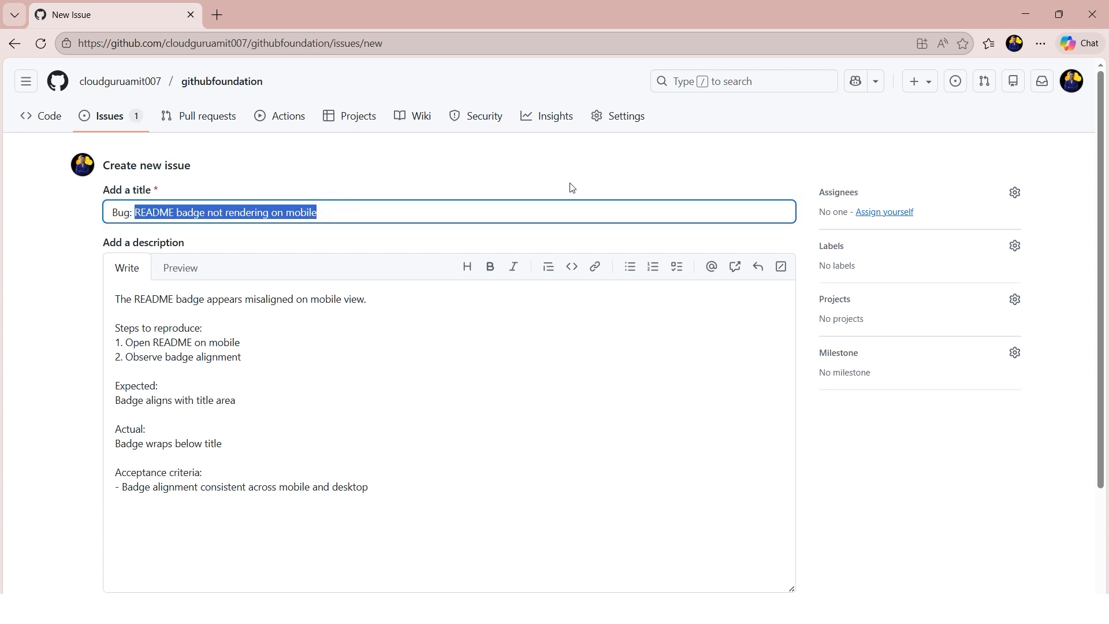
pyautogui.click(699, 174)
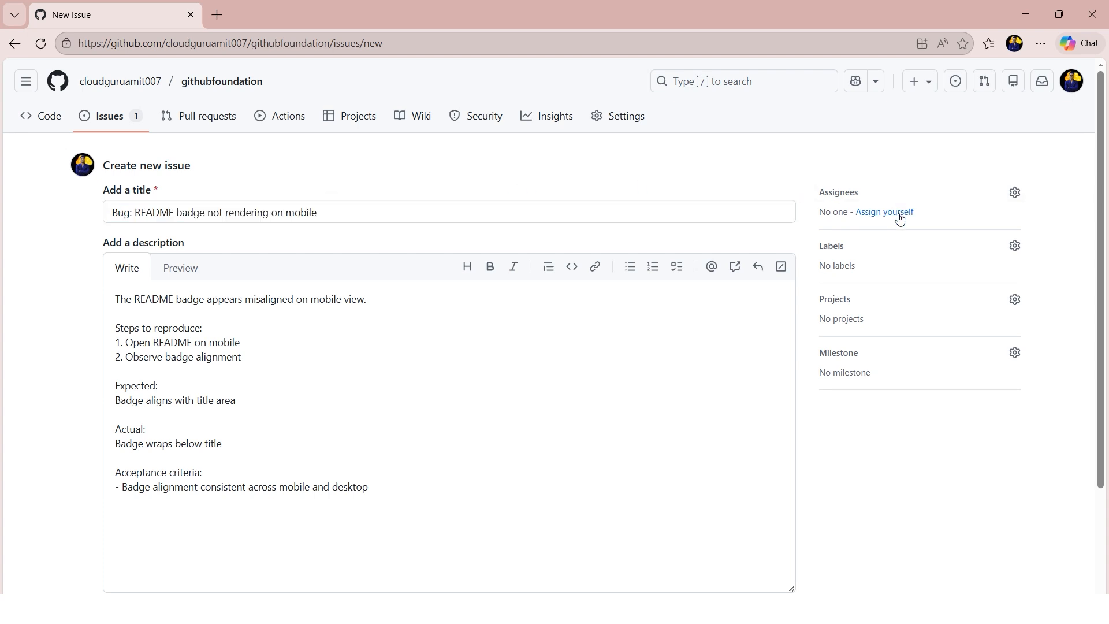
pyautogui.click(824, 214)
pyautogui.click(892, 213)
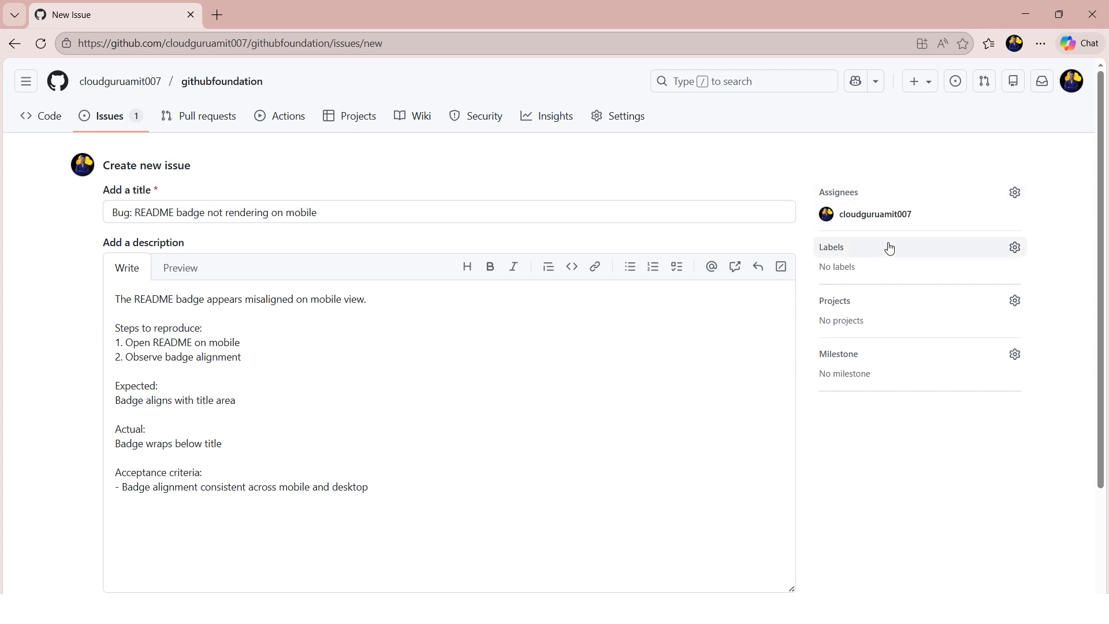
pyautogui.click(1014, 250)
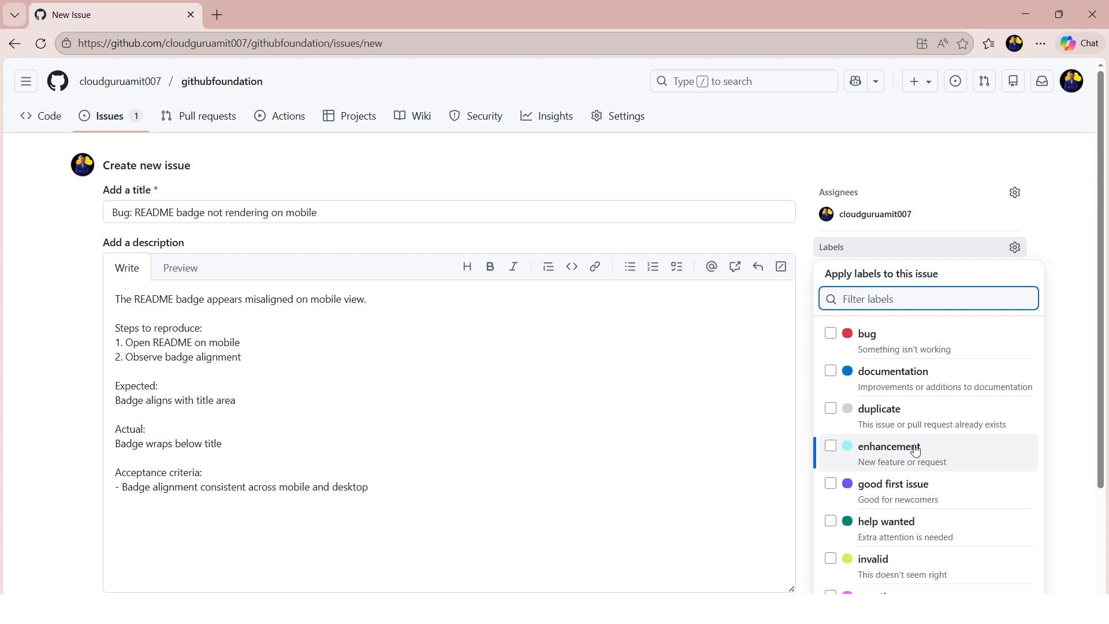
pyautogui.click(831, 337)
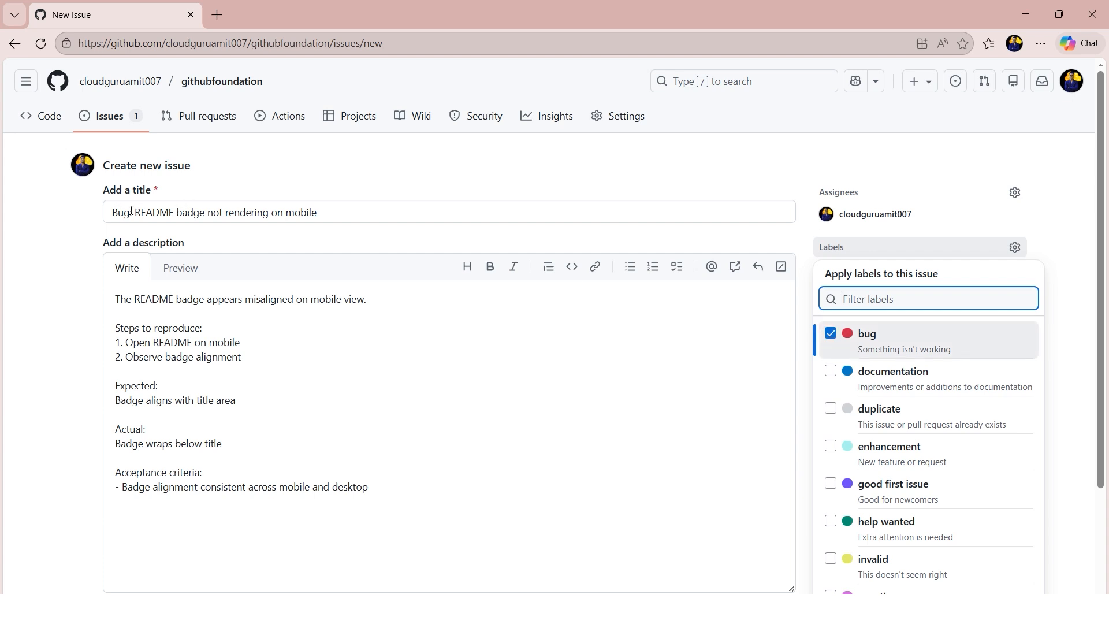
pyautogui.click(1070, 340)
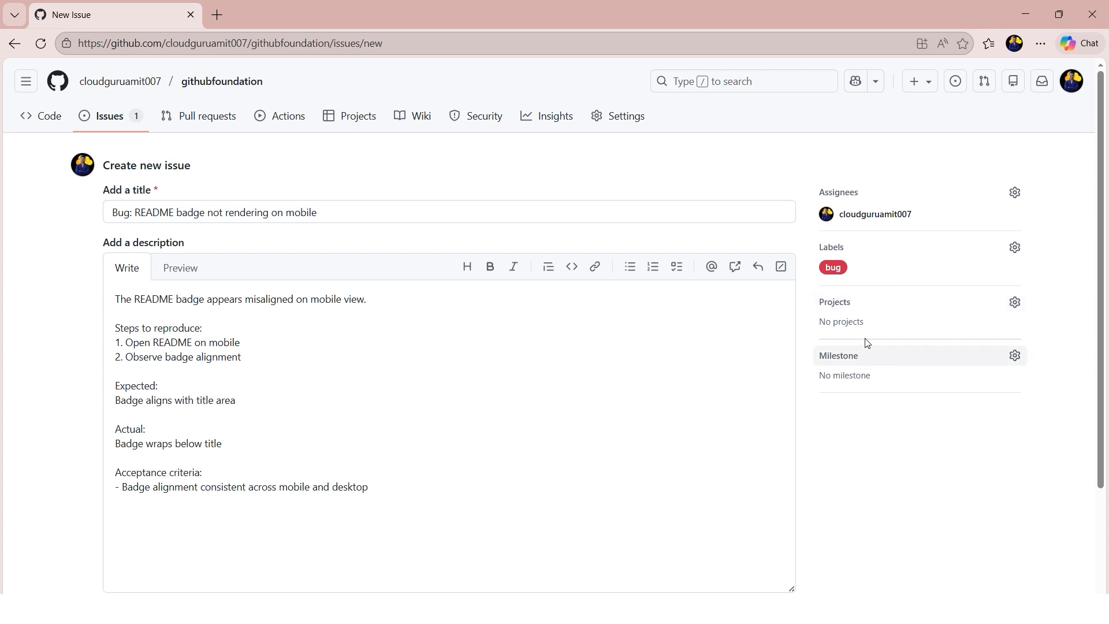
# - Add the new issue to the existing Bug Project
pyautogui.click(1015, 306)
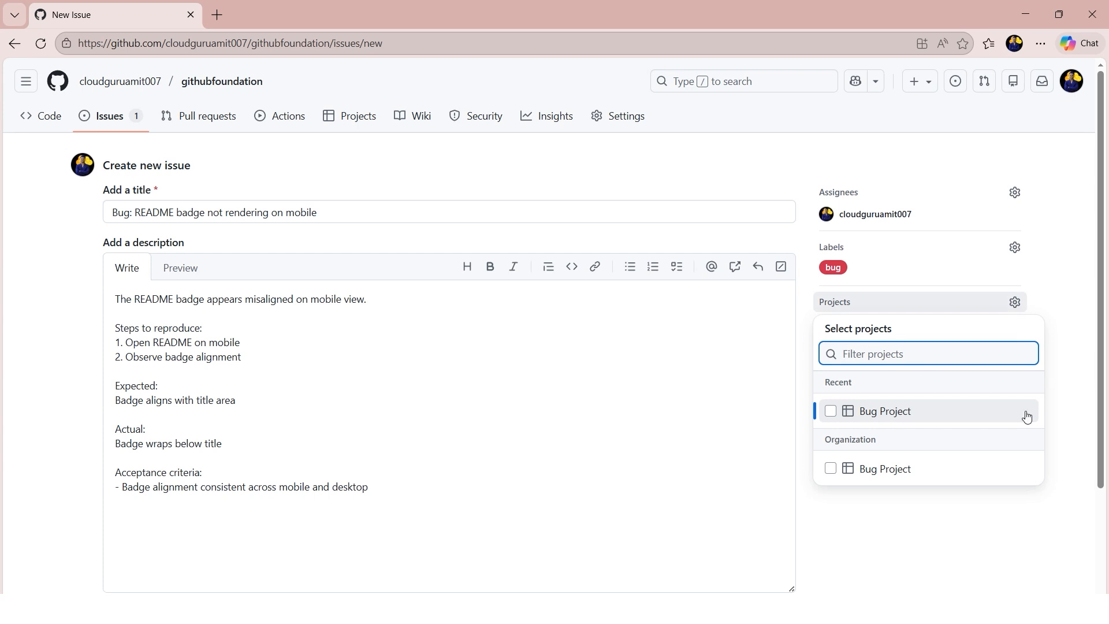
pyautogui.click(1067, 383)
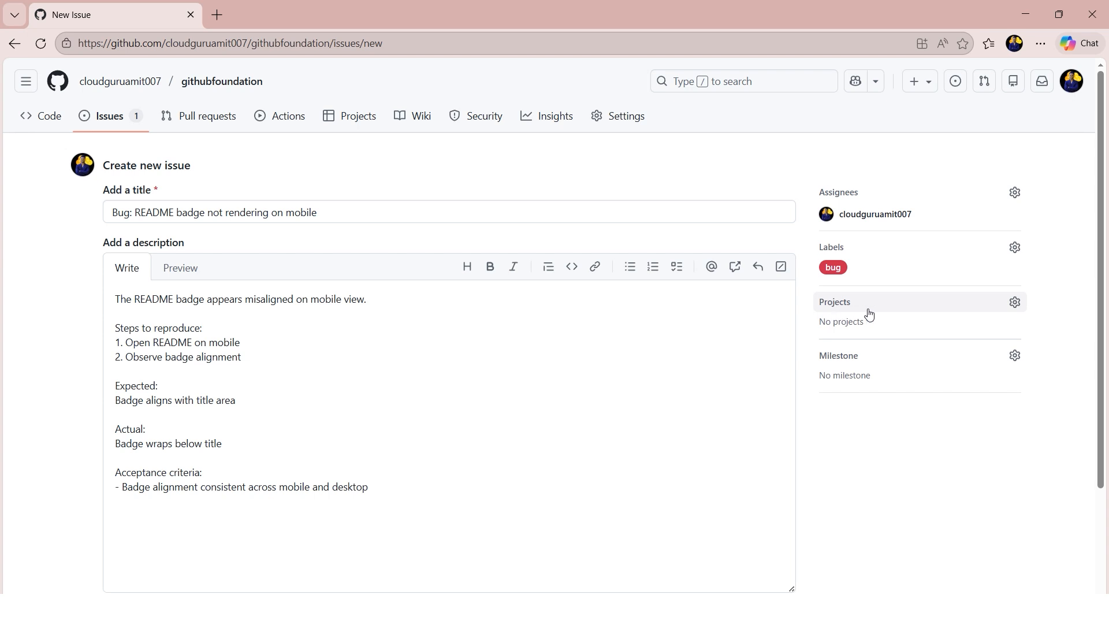
pyautogui.click(1017, 306)
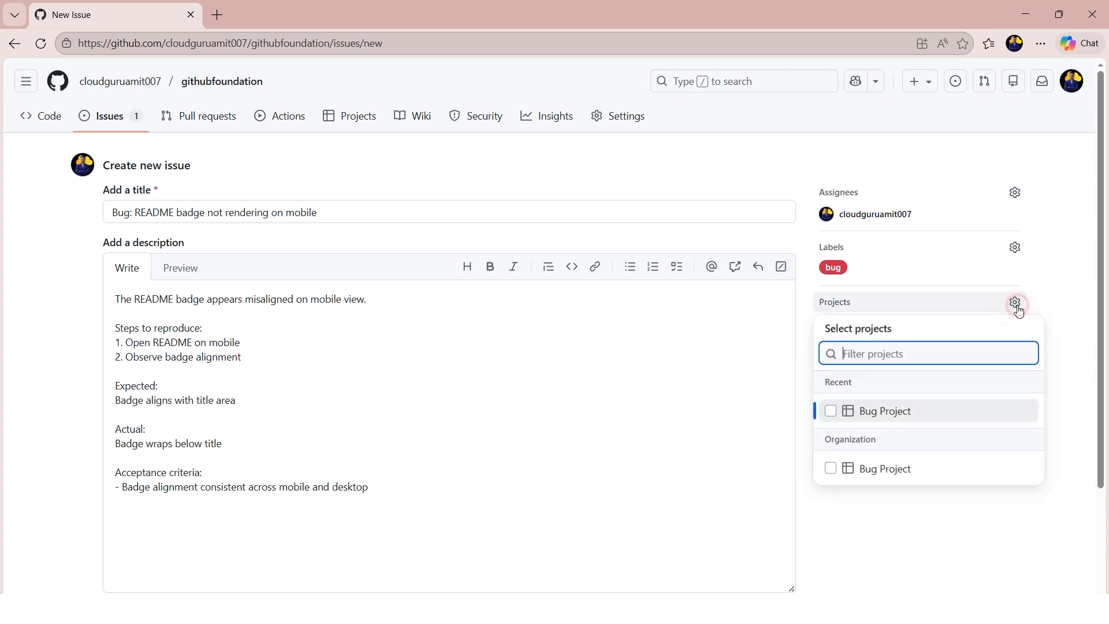
pyautogui.click(831, 413)
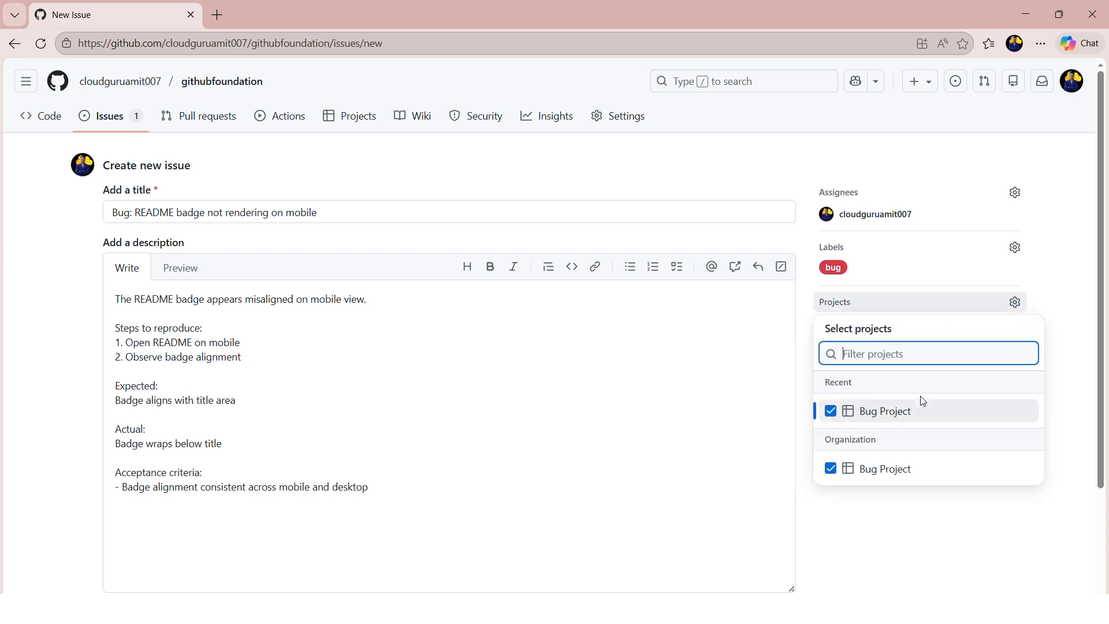
pyautogui.click(1062, 359)
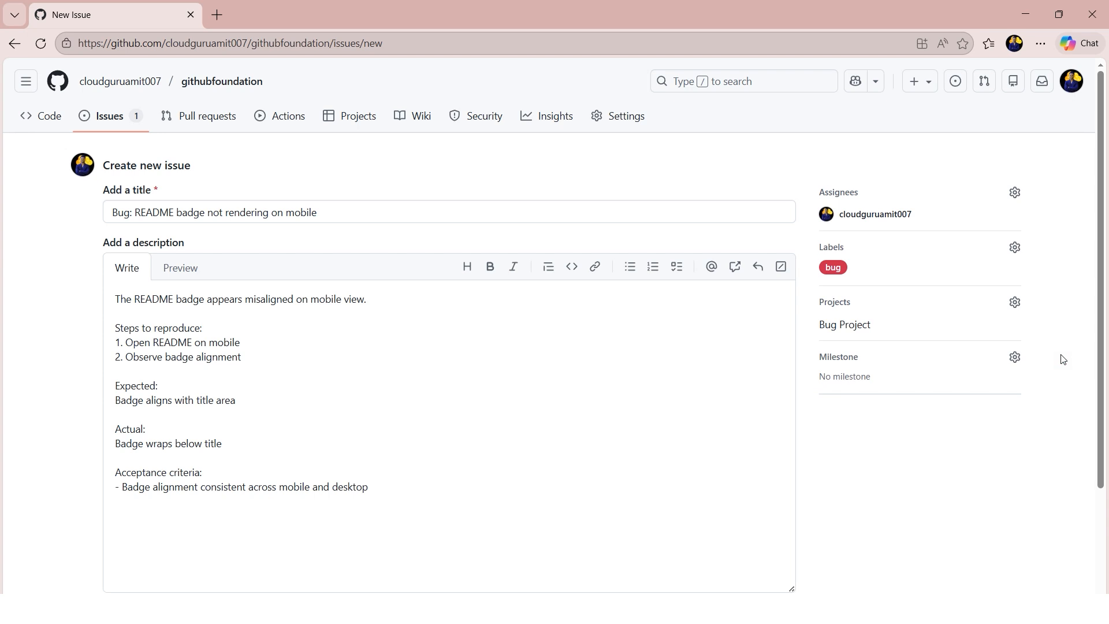
# - Duplicate the draft issue's browser page and start a new project from the githubfoundation repository's projects there
pyautogui.rightClick(153, 19)
pyautogui.click(221, 113)
pyautogui.click(345, 126)
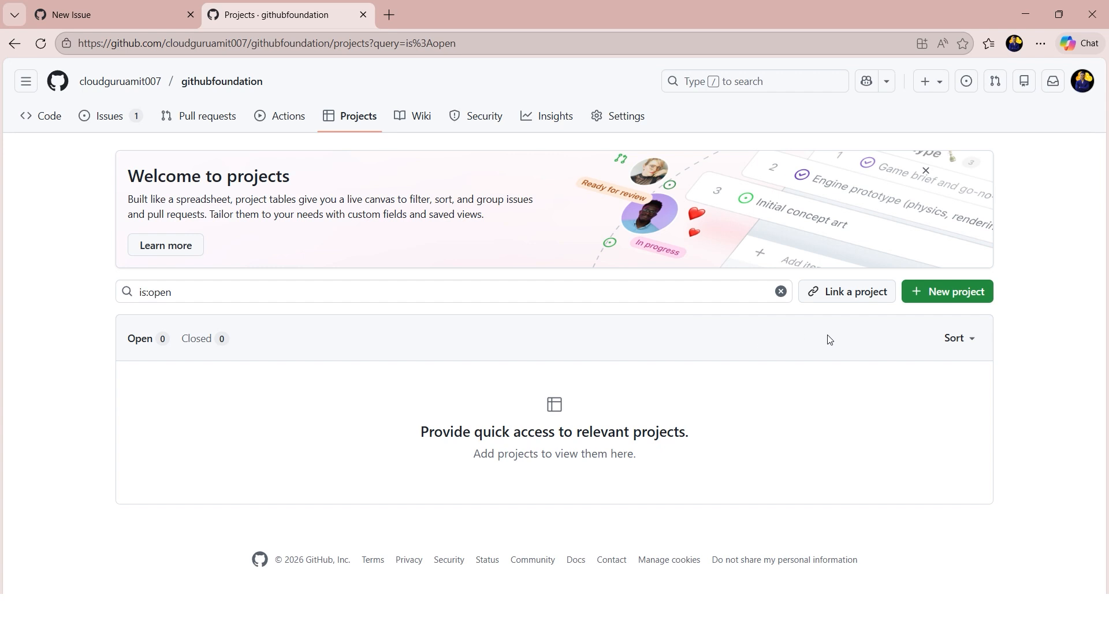
pyautogui.click(944, 291)
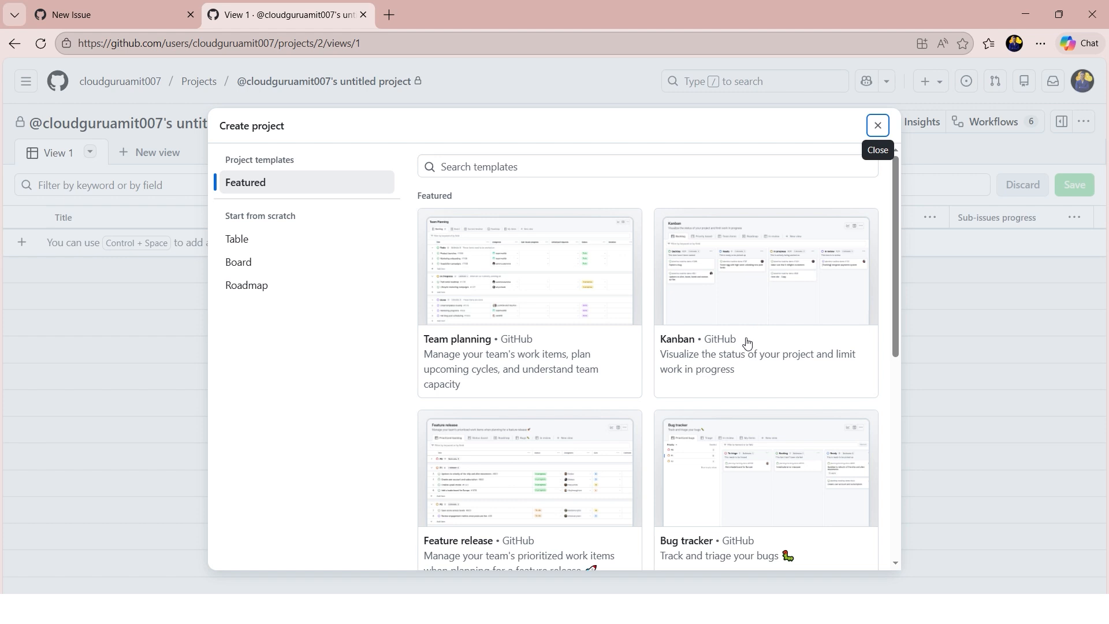
# - Examine the featured project templates, including Kanban, Bug tracker and Roadmap, and leave the template chooser without picking one
pyautogui.scroll(-2, 726, 423)
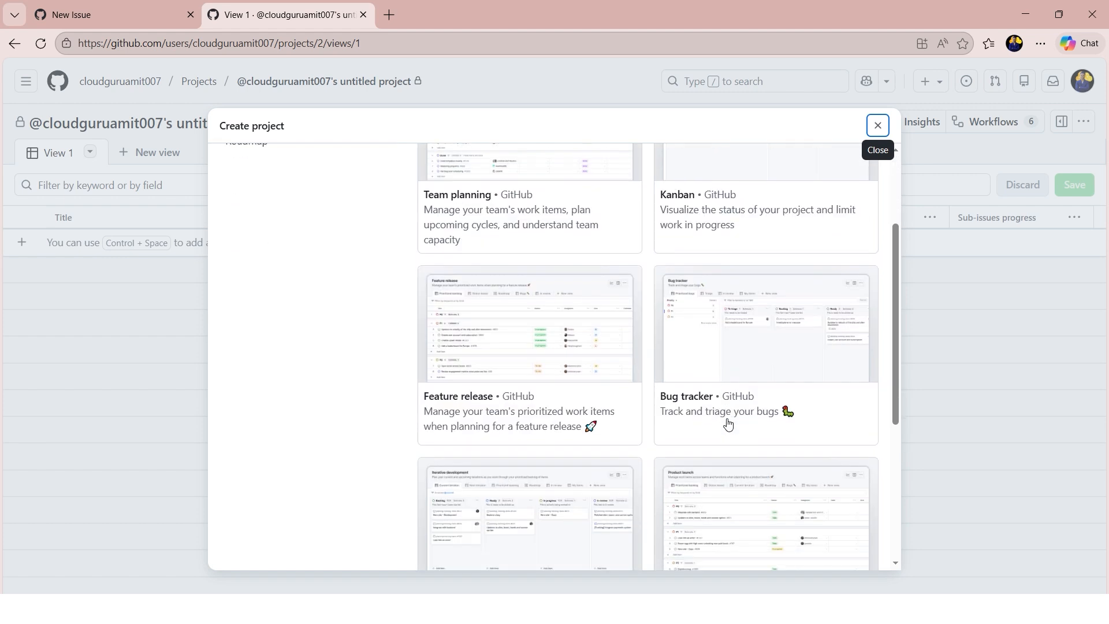
pyautogui.scroll(2, 646, 334)
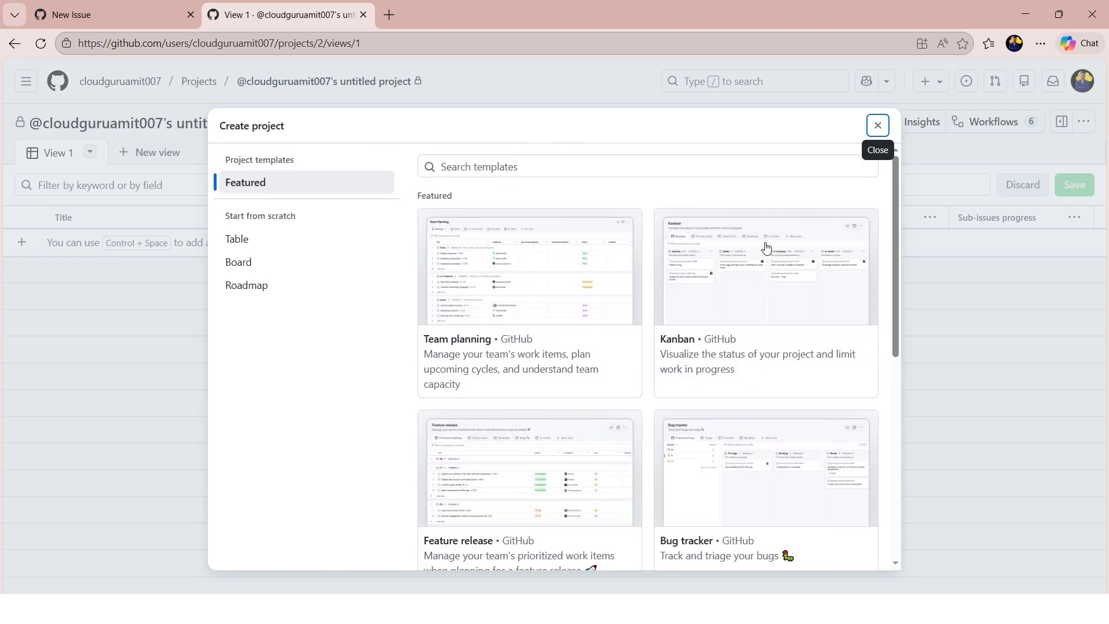
pyautogui.scroll(-5, 797, 372)
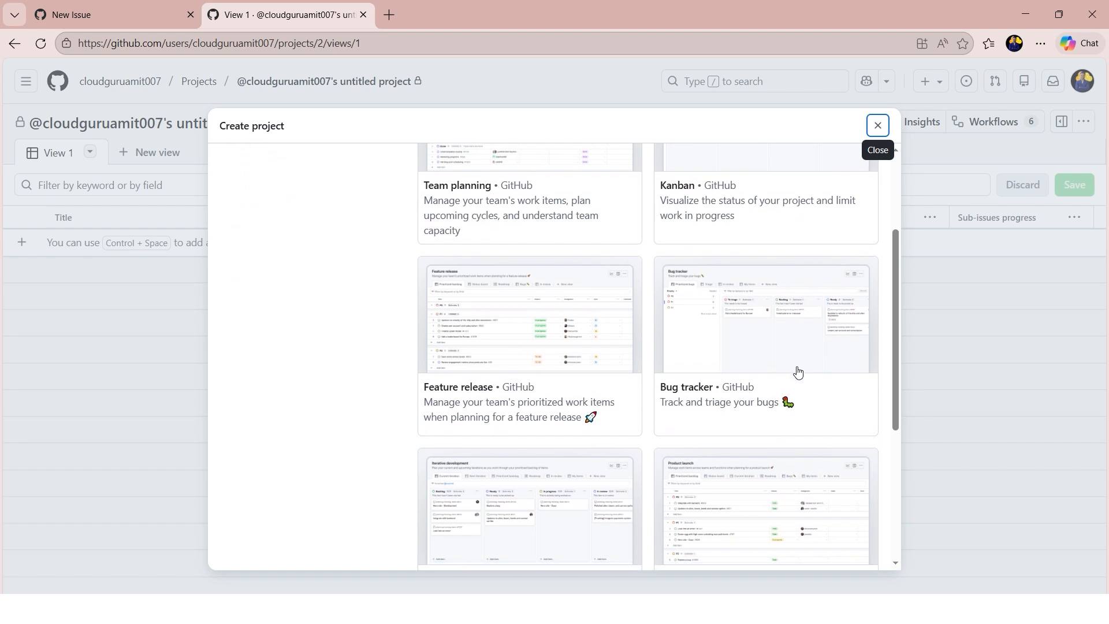
pyautogui.scroll(-3, 797, 371)
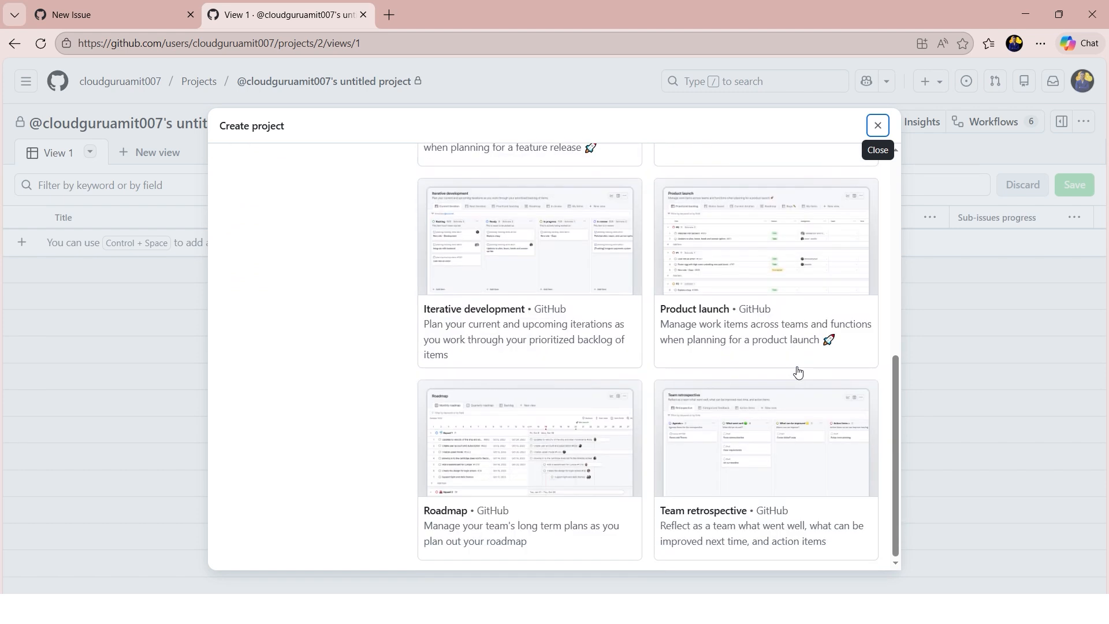
pyautogui.scroll(8, 797, 374)
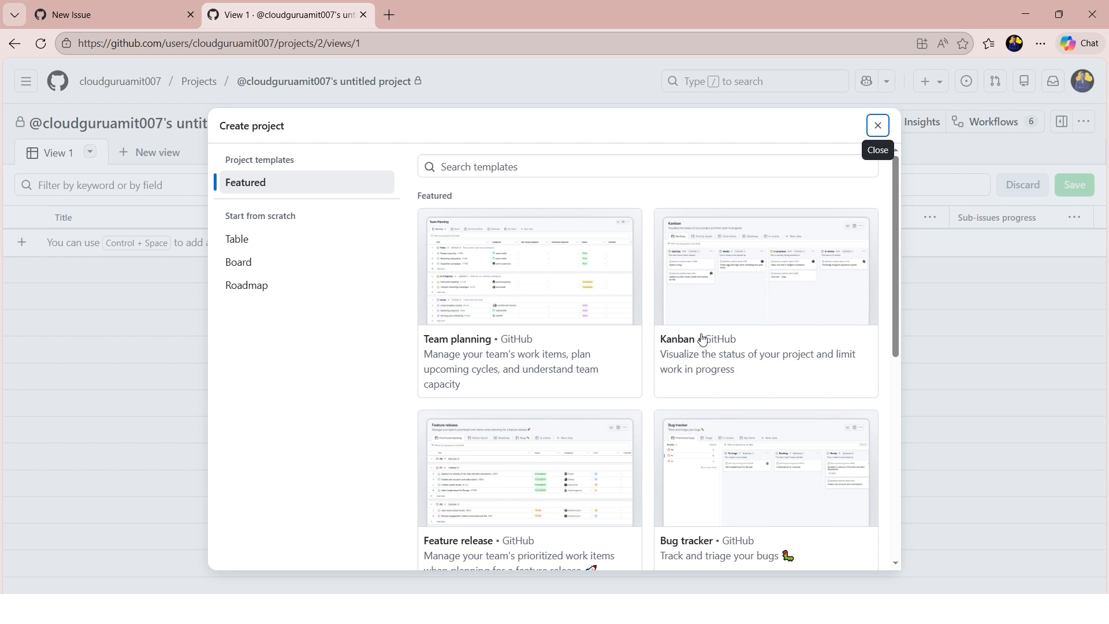
pyautogui.scroll(-2, 705, 404)
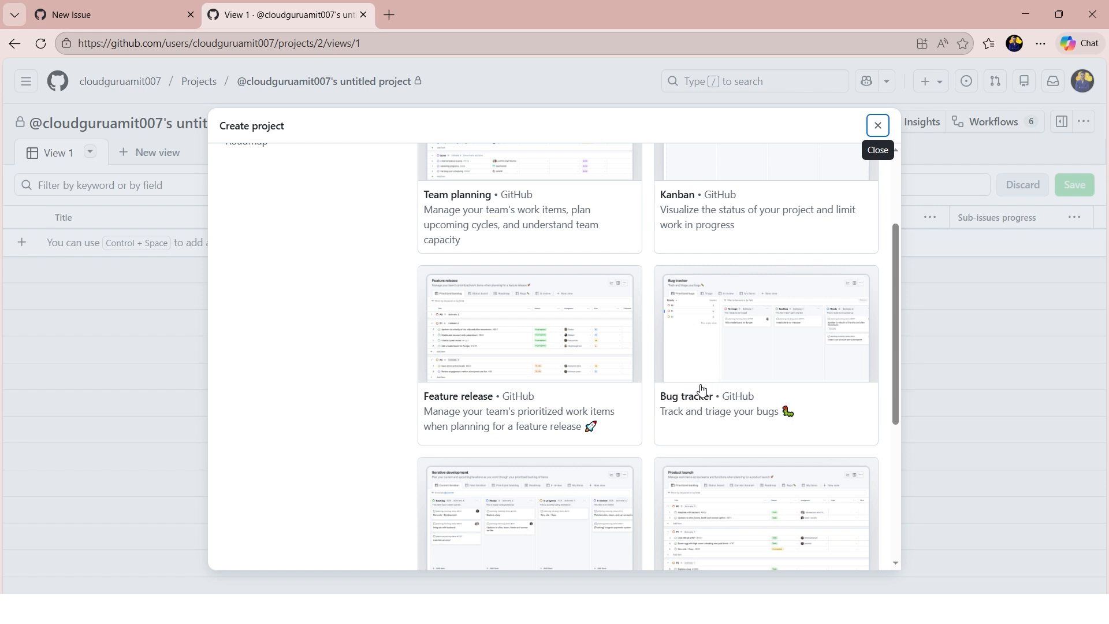
pyautogui.click(870, 132)
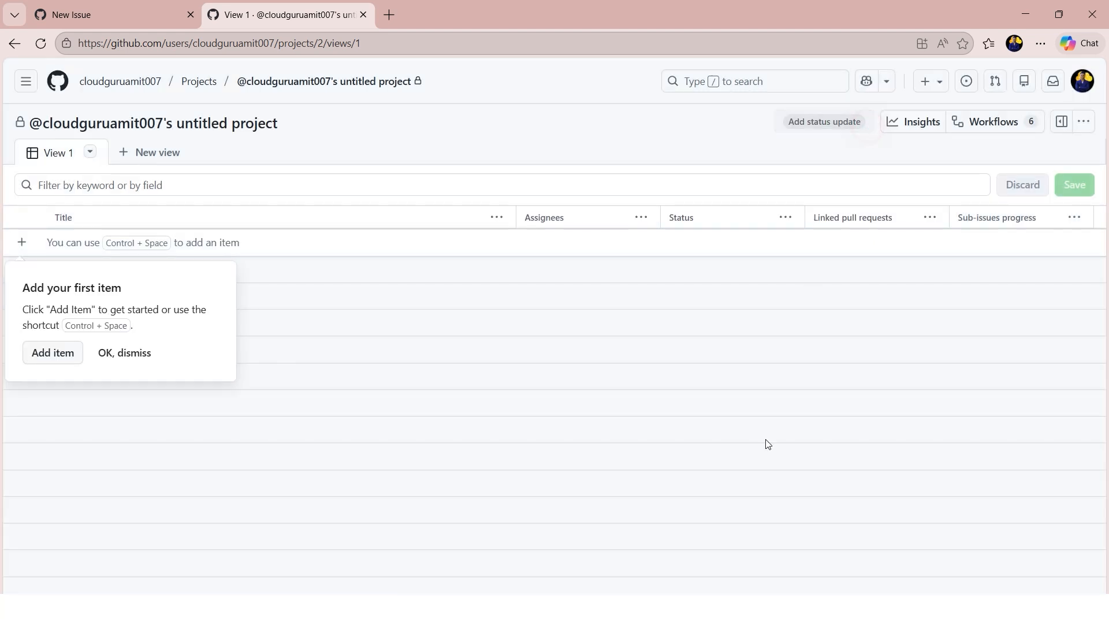
# - Return to the githubfoundation repository and view its list of projects
pyautogui.click(141, 84)
pyautogui.click(719, 202)
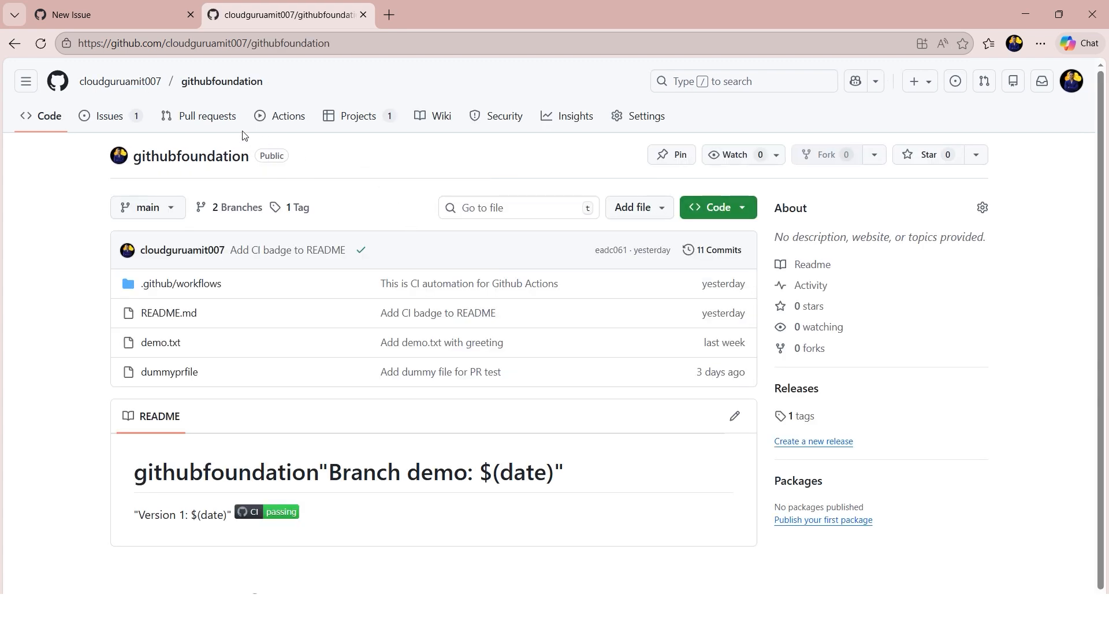
pyautogui.click(359, 126)
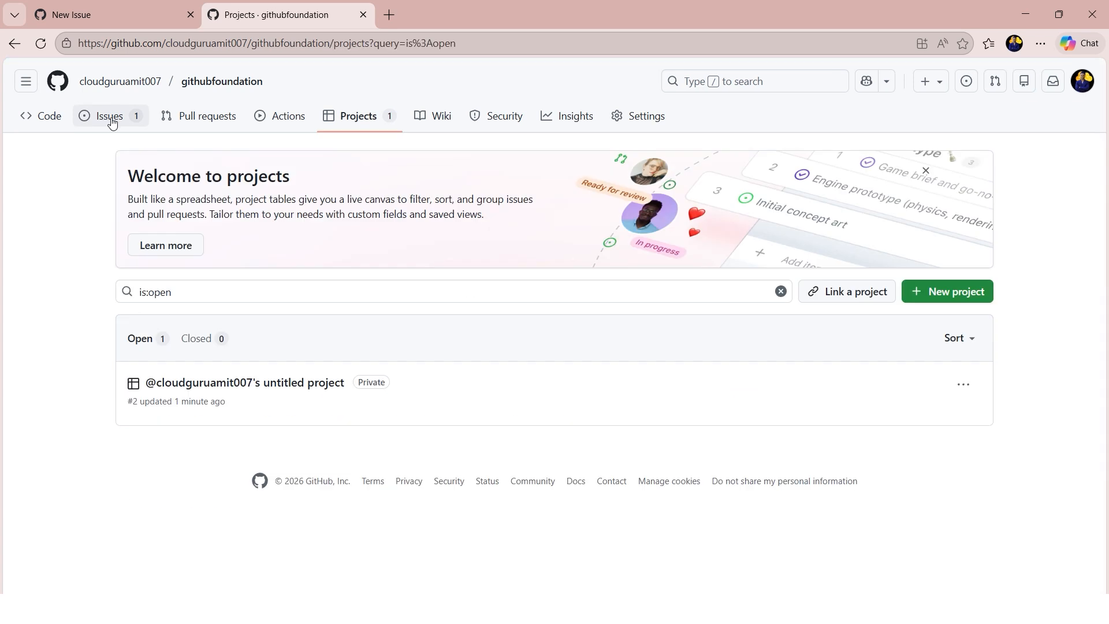
# - Open a blank milestone form from the repository's issues and view its due date calendar without choosing a date
pyautogui.click(112, 121)
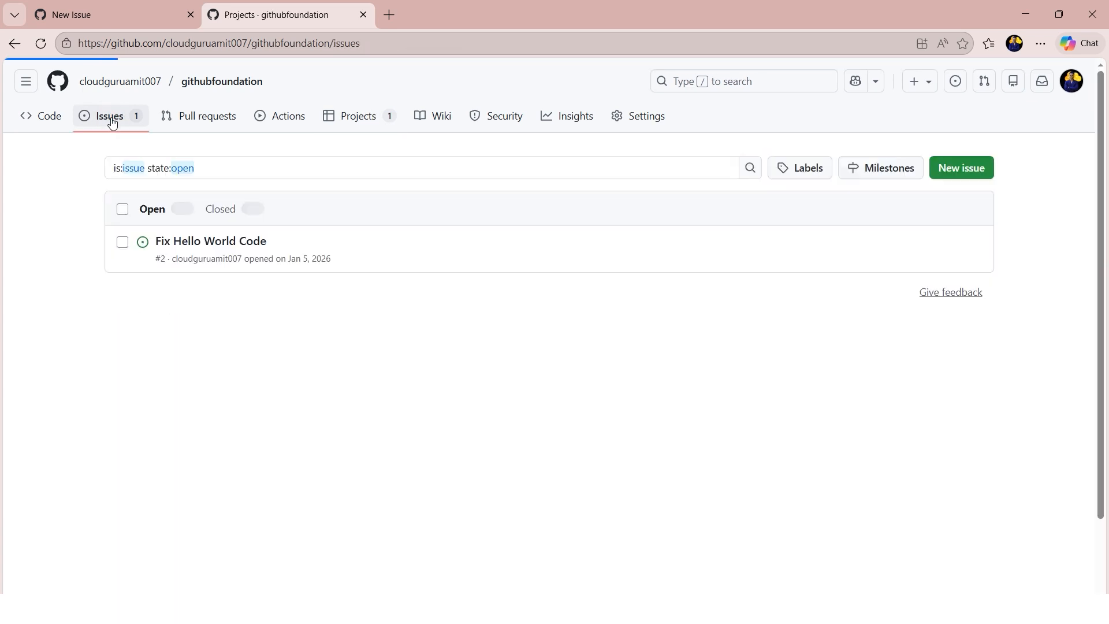
pyautogui.click(872, 171)
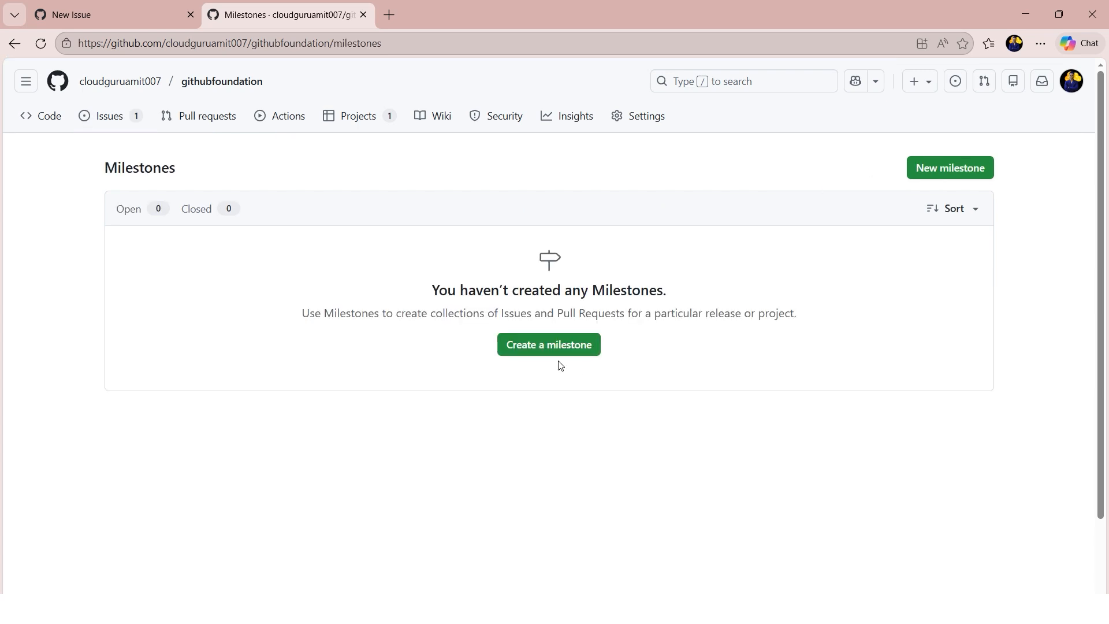
pyautogui.click(568, 350)
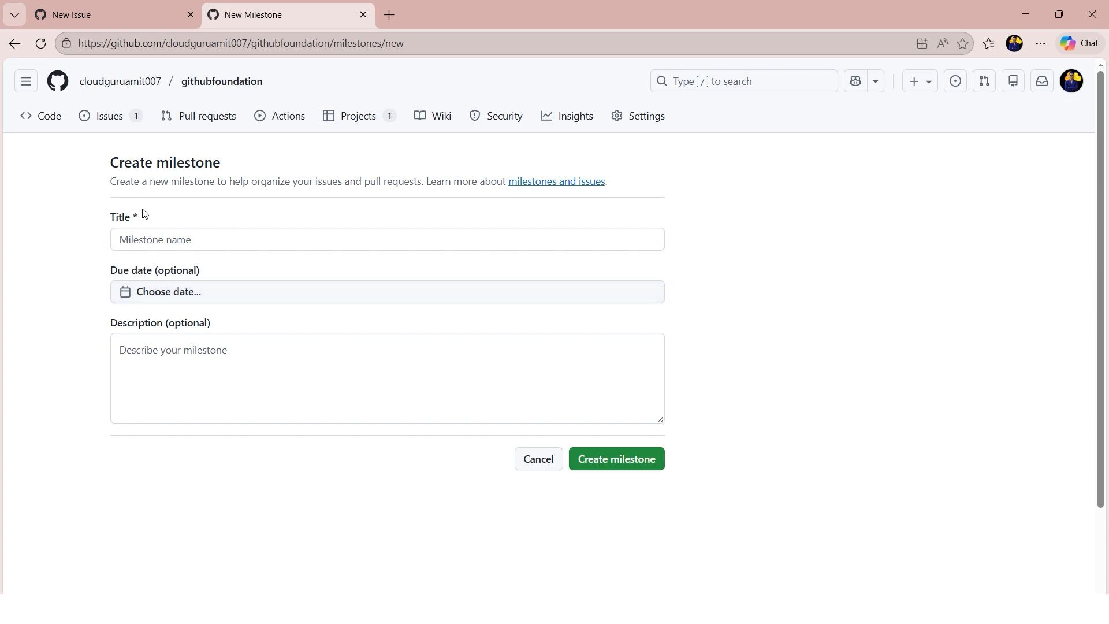
pyautogui.click(126, 298)
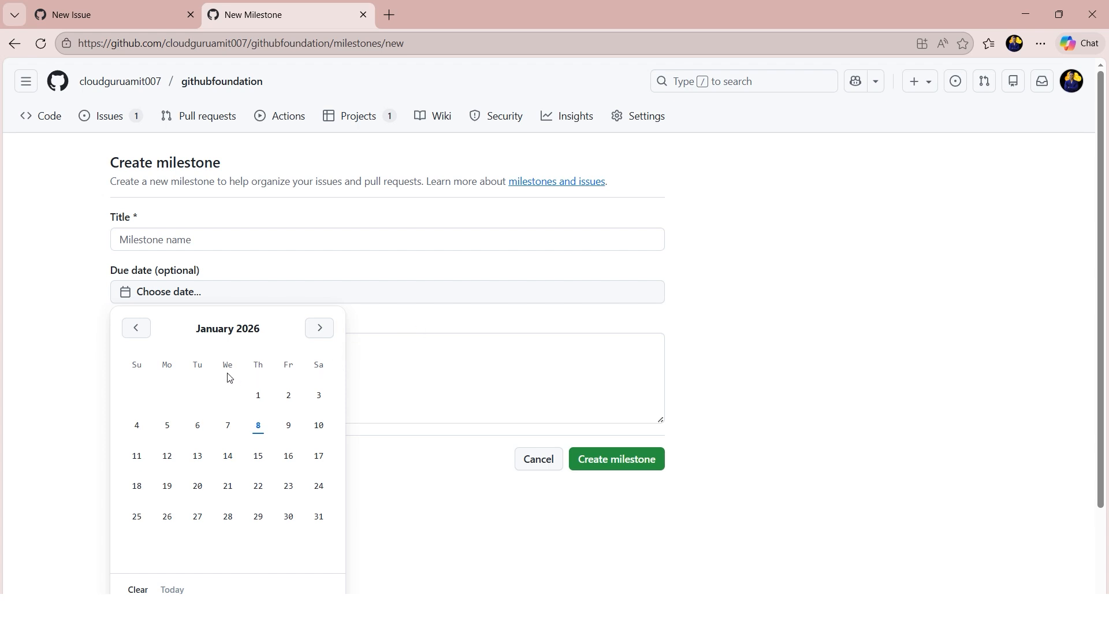
pyautogui.click(755, 361)
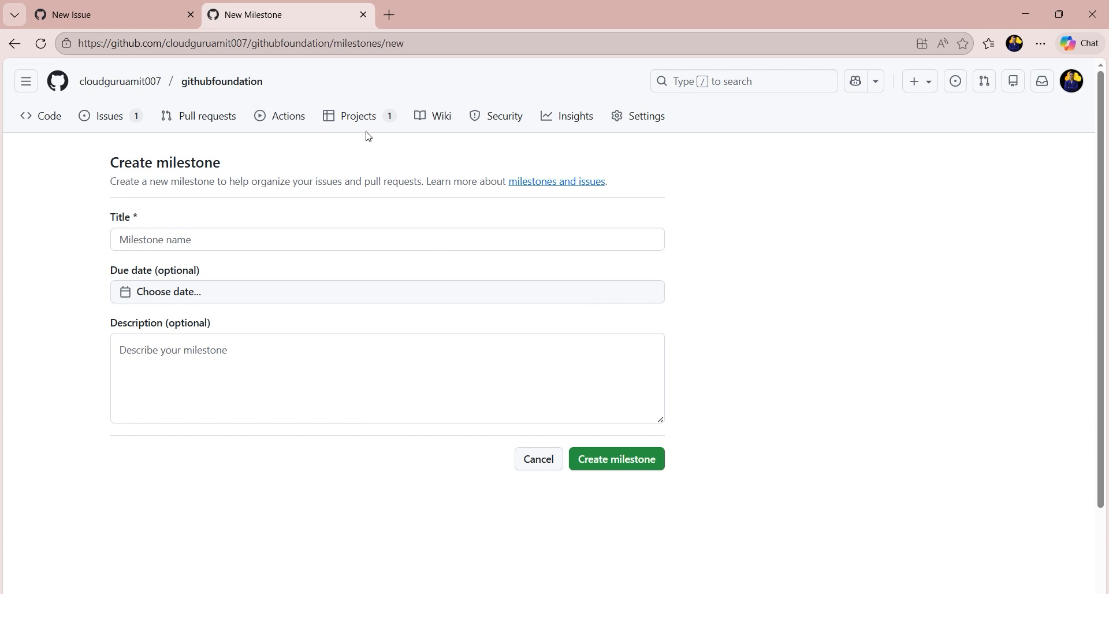
# - View the details of the existing "Fix Hello World Code" issue and return to the issues list
pyautogui.click(110, 116)
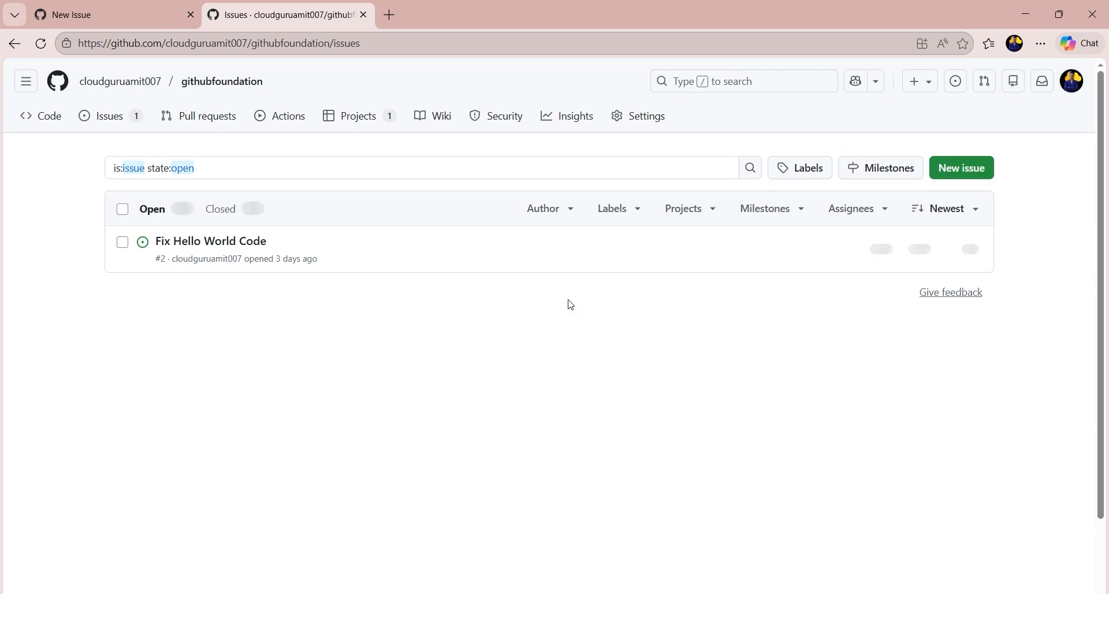
pyautogui.click(225, 243)
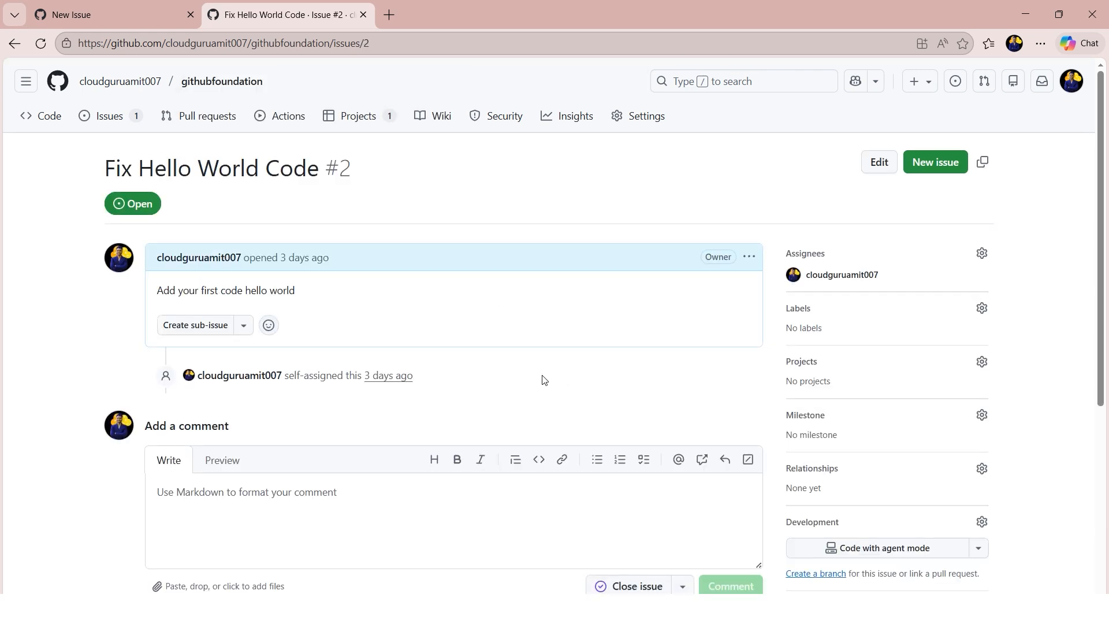
pyautogui.click(115, 120)
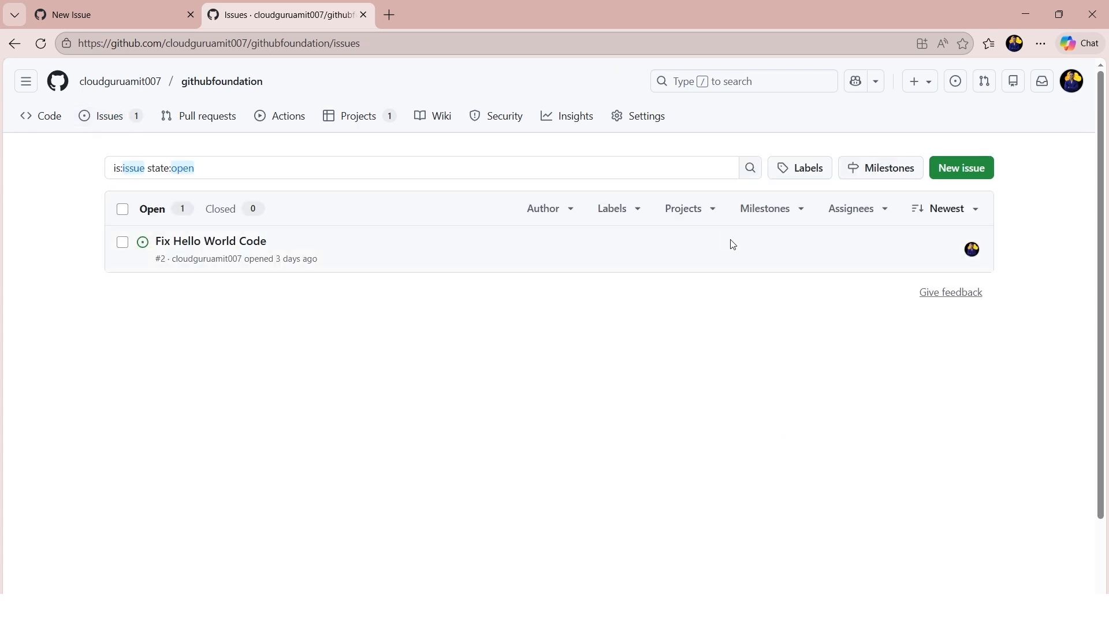
# - Start a new milestone titled "Bug Badge Milestone" with the due date January 8, 2026
pyautogui.click(880, 175)
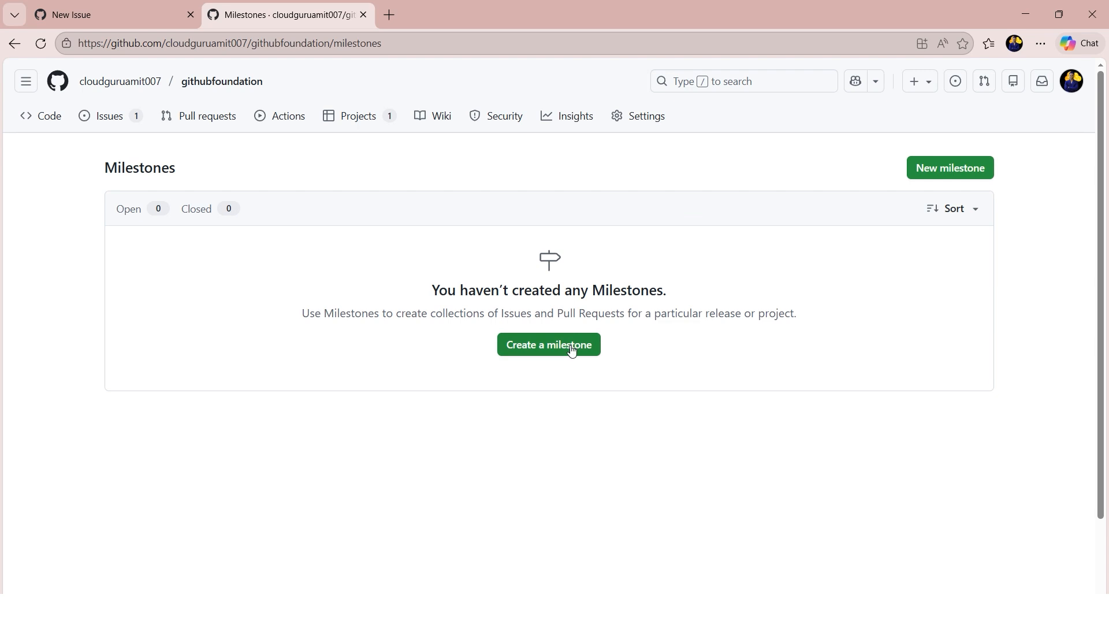
pyautogui.click(571, 346)
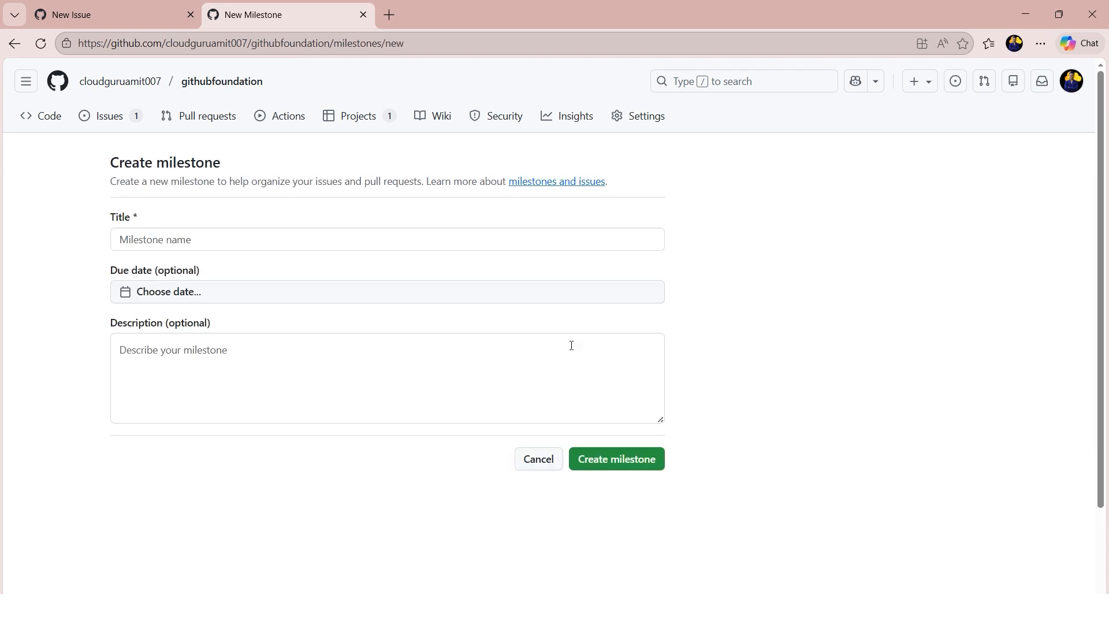
pyautogui.click(291, 237)
pyautogui.write('Bug Badge M')
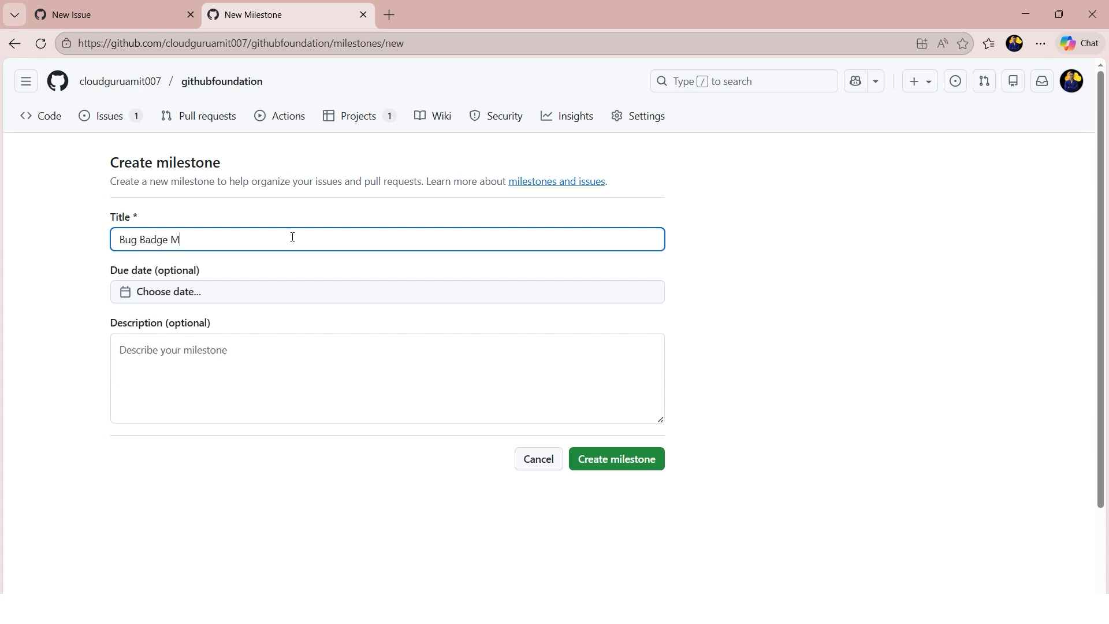
pyautogui.write('ilestone')
pyautogui.click(130, 296)
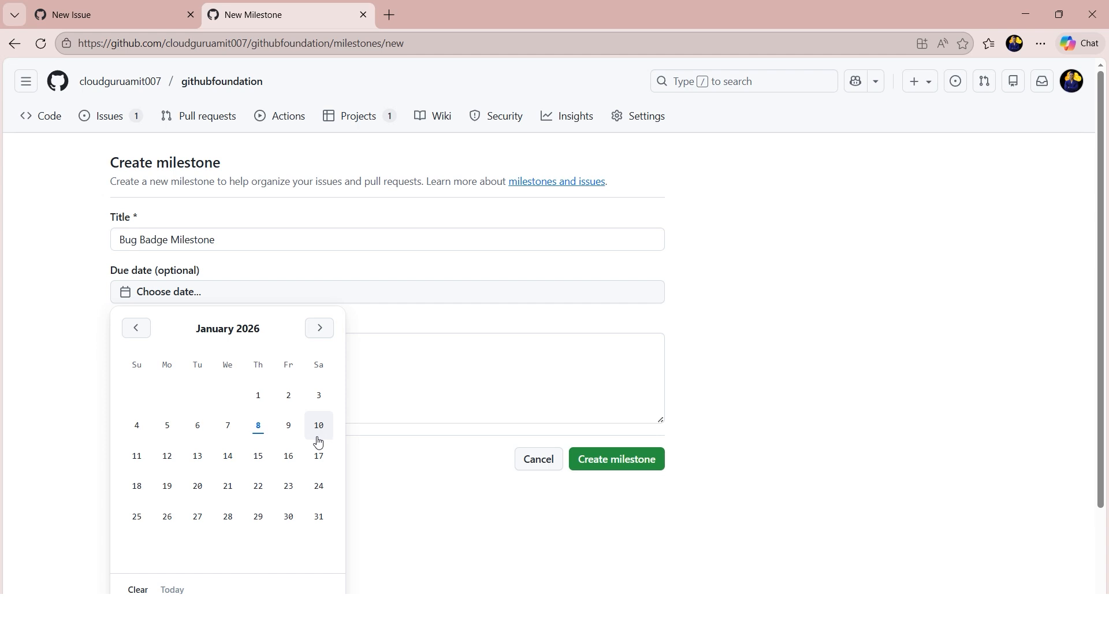
pyautogui.click(258, 427)
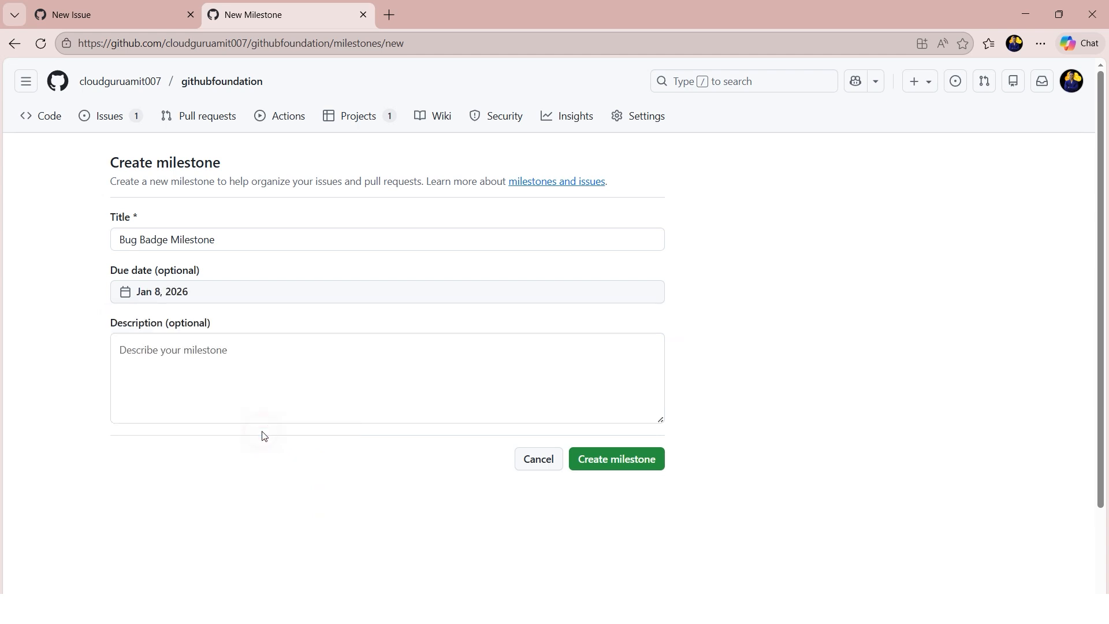
# - Describe the milestone as "Fix the README badge for the mobile view." and create it
pyautogui.click(237, 367)
pyautogui.write('Fix the ')
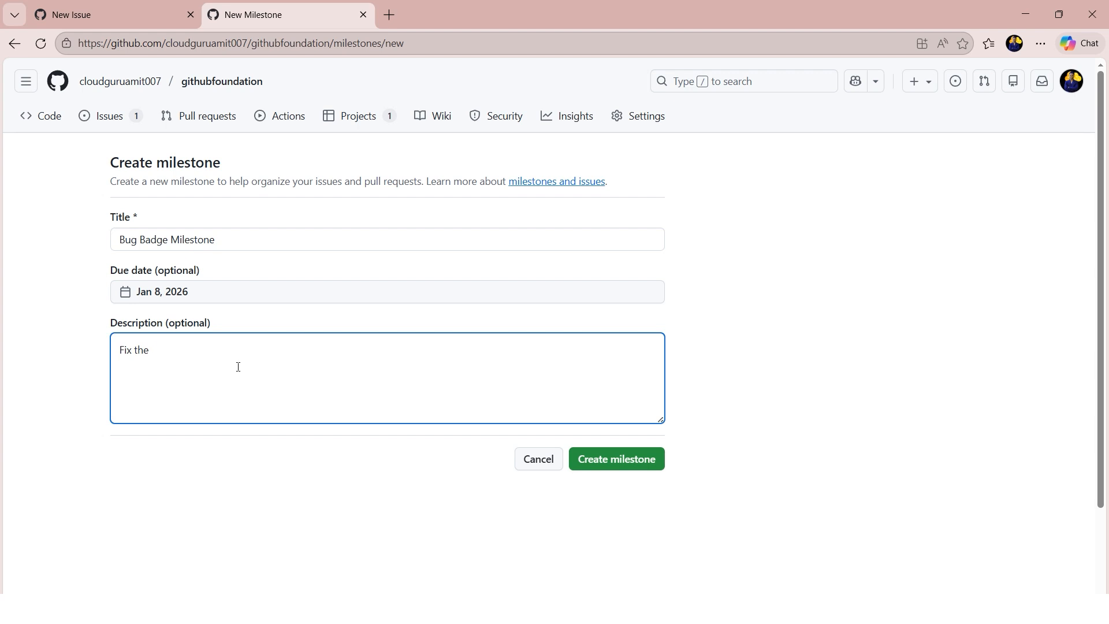
pyautogui.write('README badge for the mobile view.')
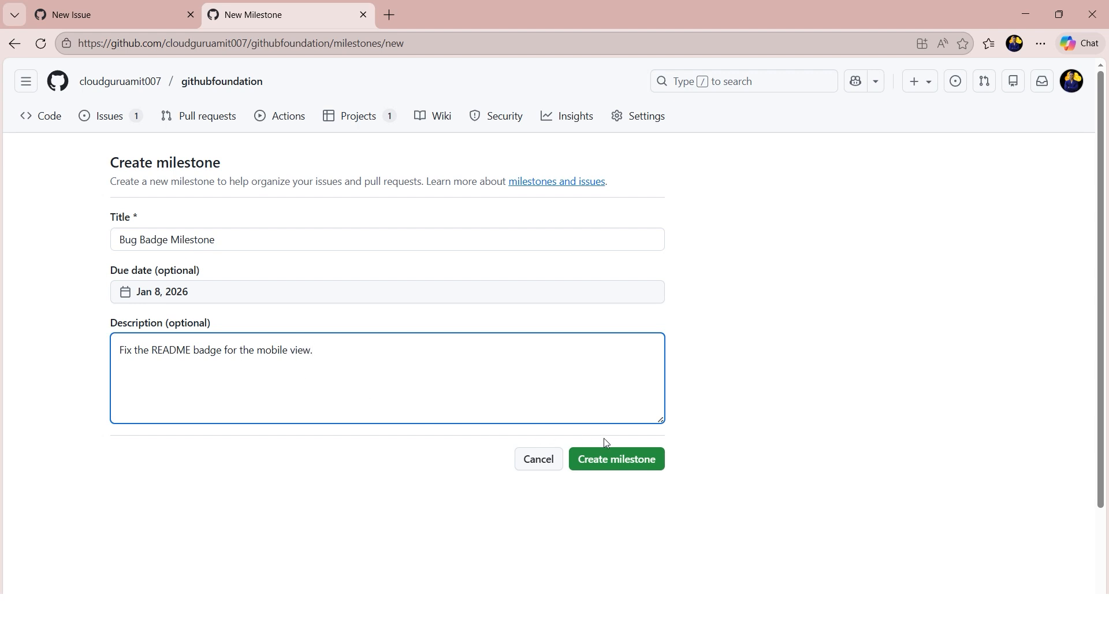
pyautogui.click(604, 464)
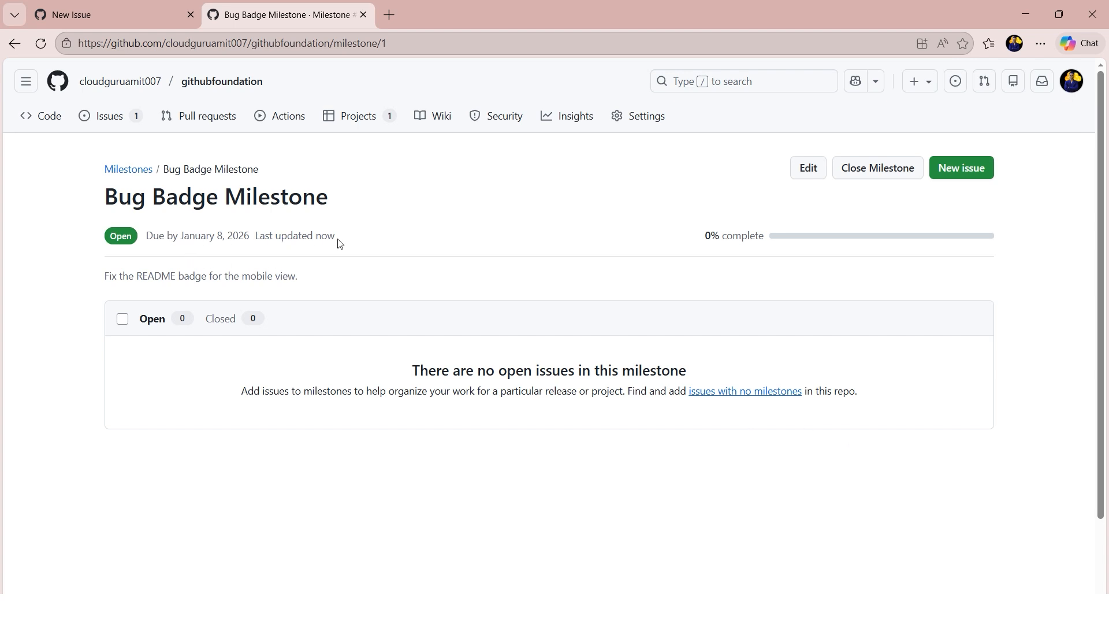
# - Set Bug Badge Milestone as the draft README badge issue's milestone and create the issue
pyautogui.click(110, 13)
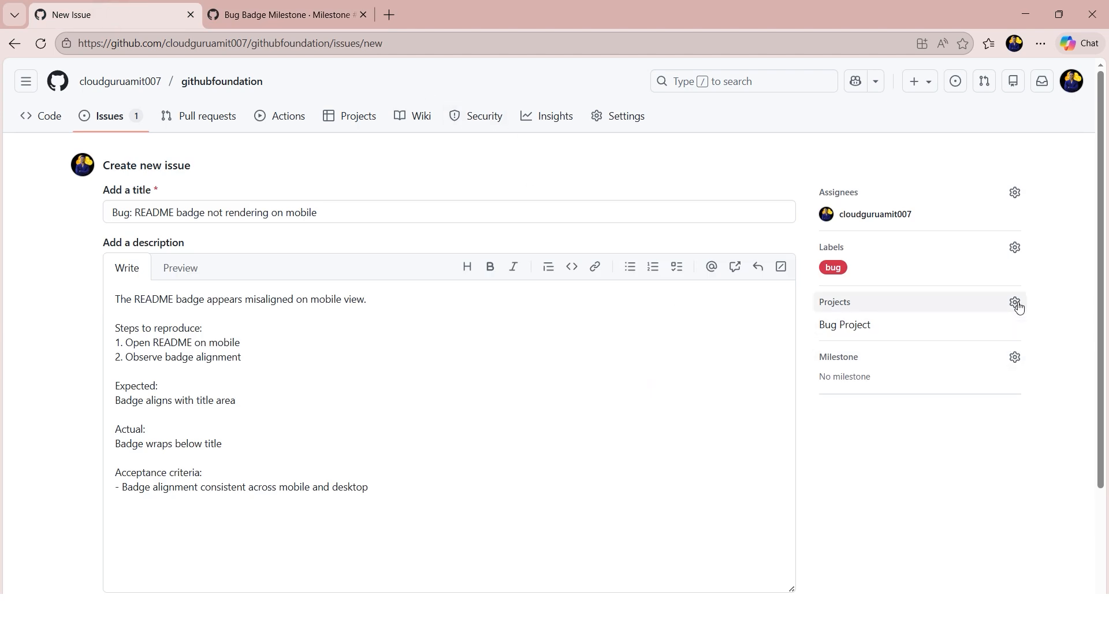
pyautogui.click(1017, 358)
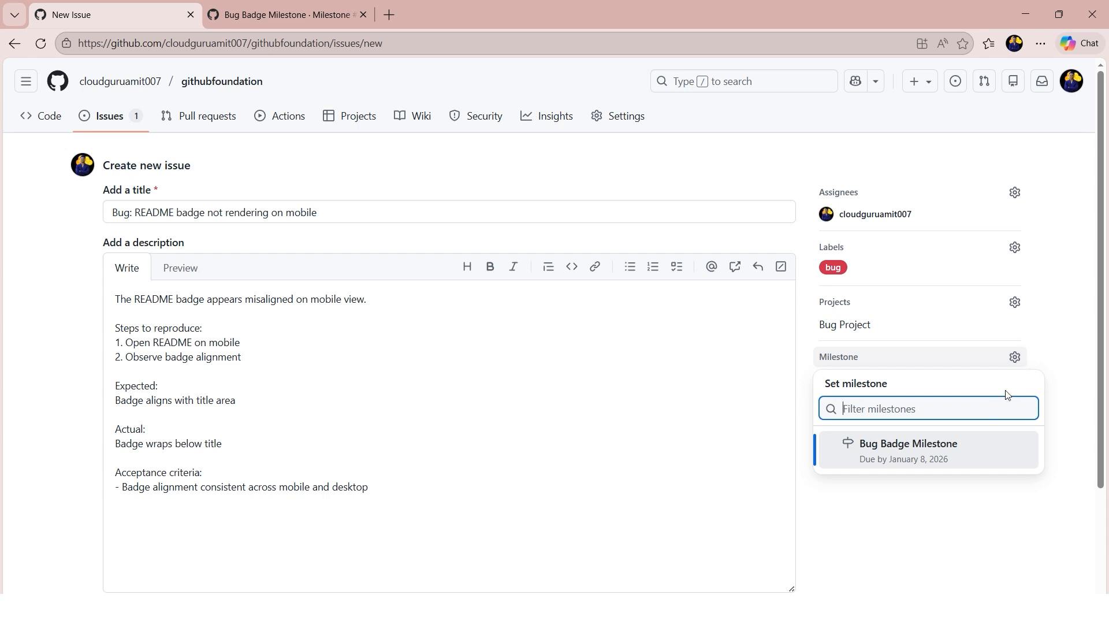
pyautogui.click(918, 460)
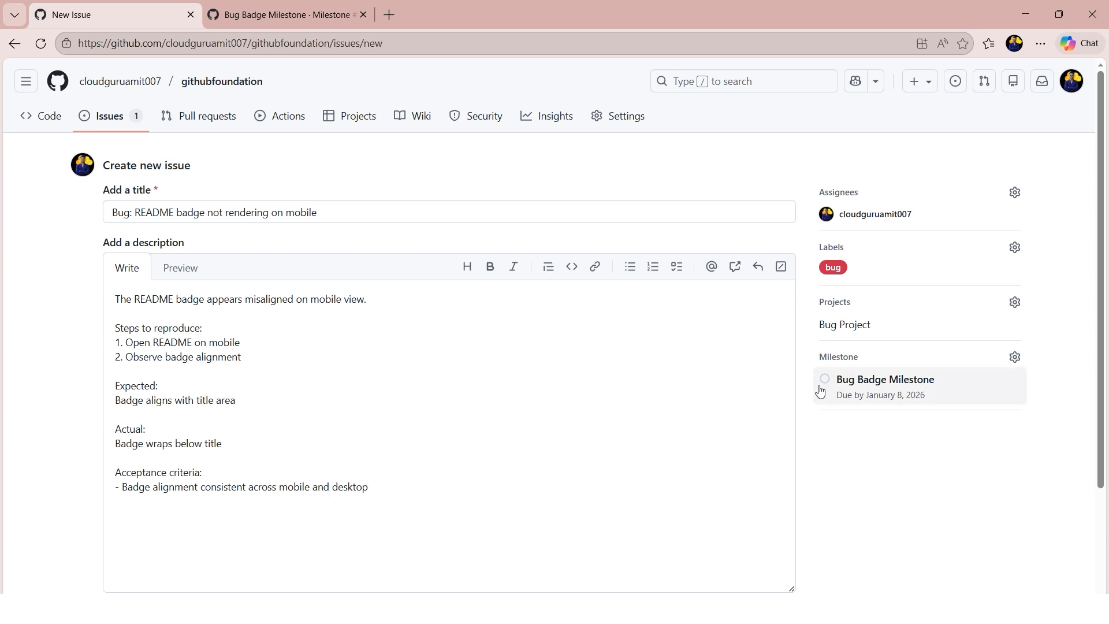
pyautogui.scroll(-3, 648, 434)
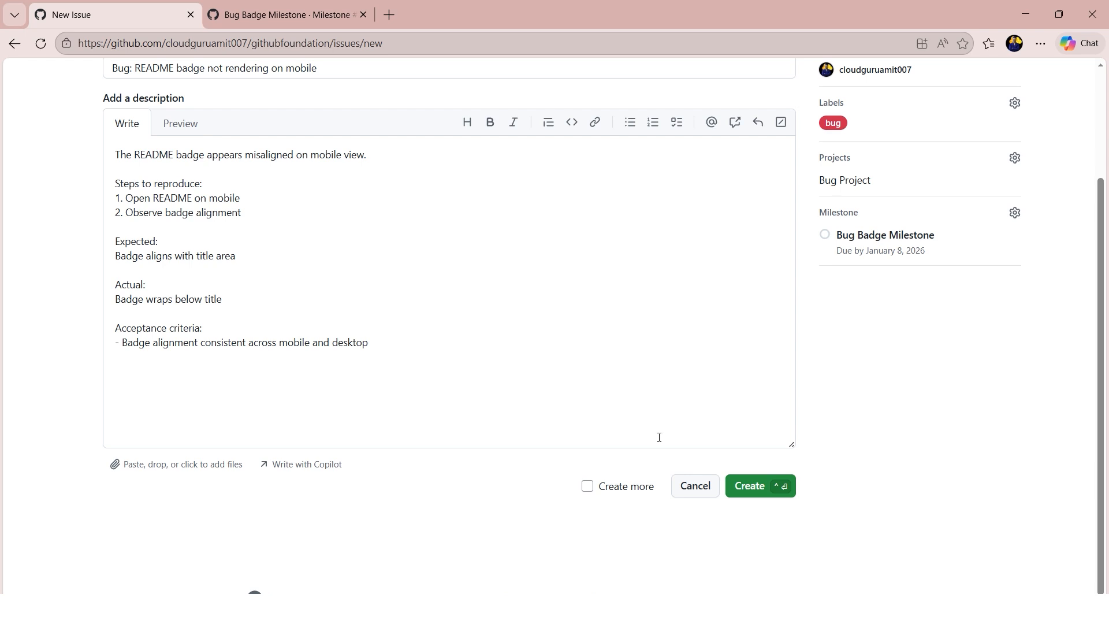
pyautogui.click(746, 494)
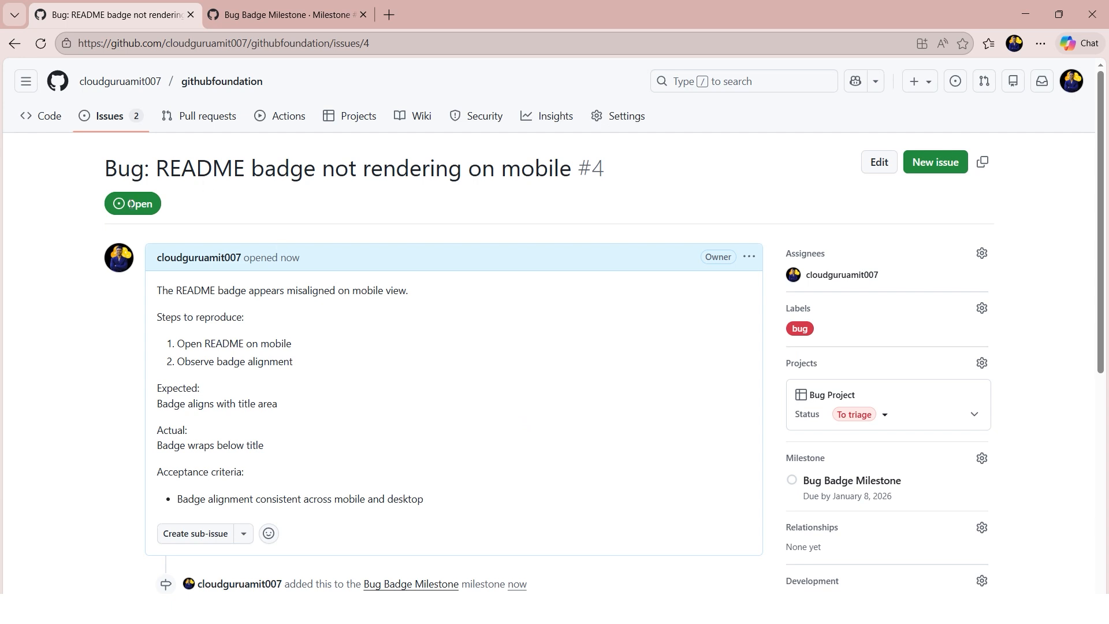
# - Open the README badge issue from the issues list and review its details and activity timeline
pyautogui.click(102, 119)
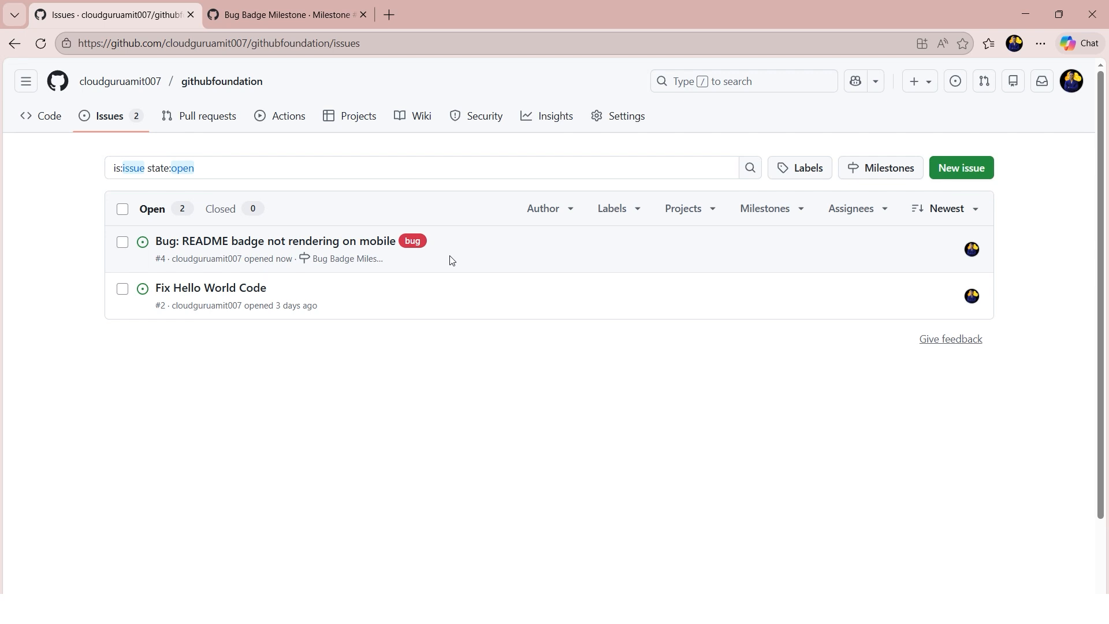
pyautogui.click(300, 244)
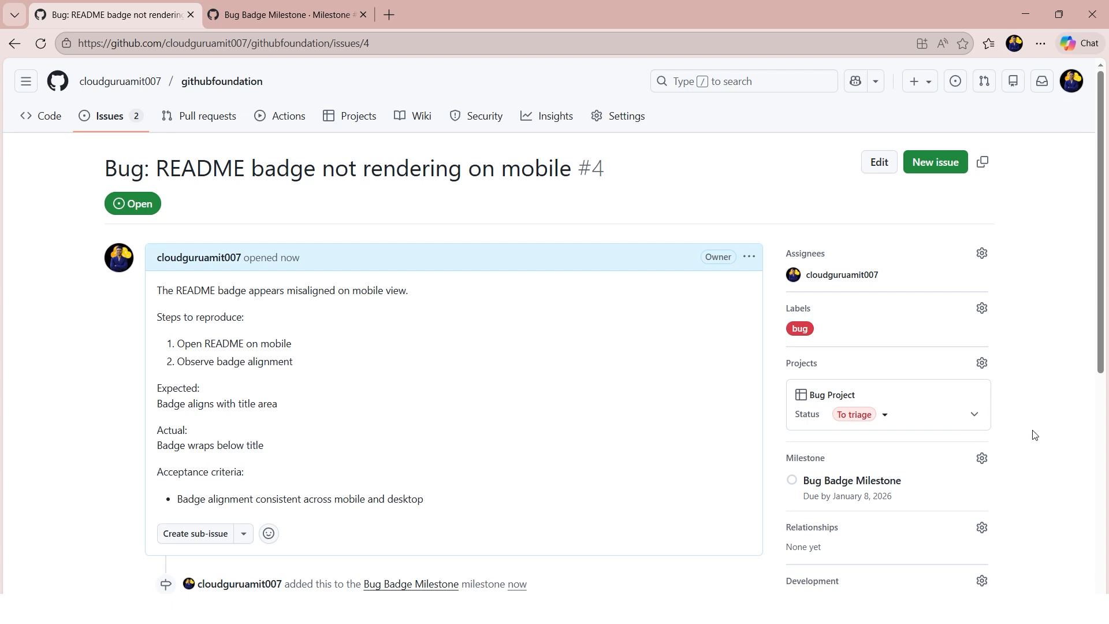
pyautogui.scroll(-5, 1034, 436)
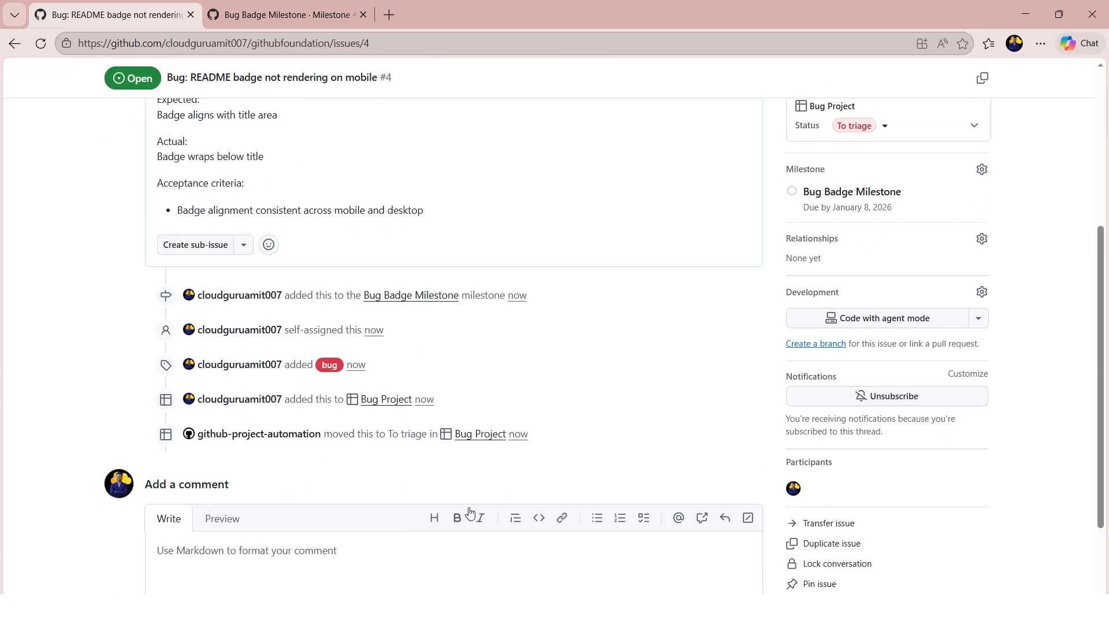
# - Open the githubfoundation repository and examine the version text beside the CI badge in its README
pyautogui.scroll(-3, 296, 472)
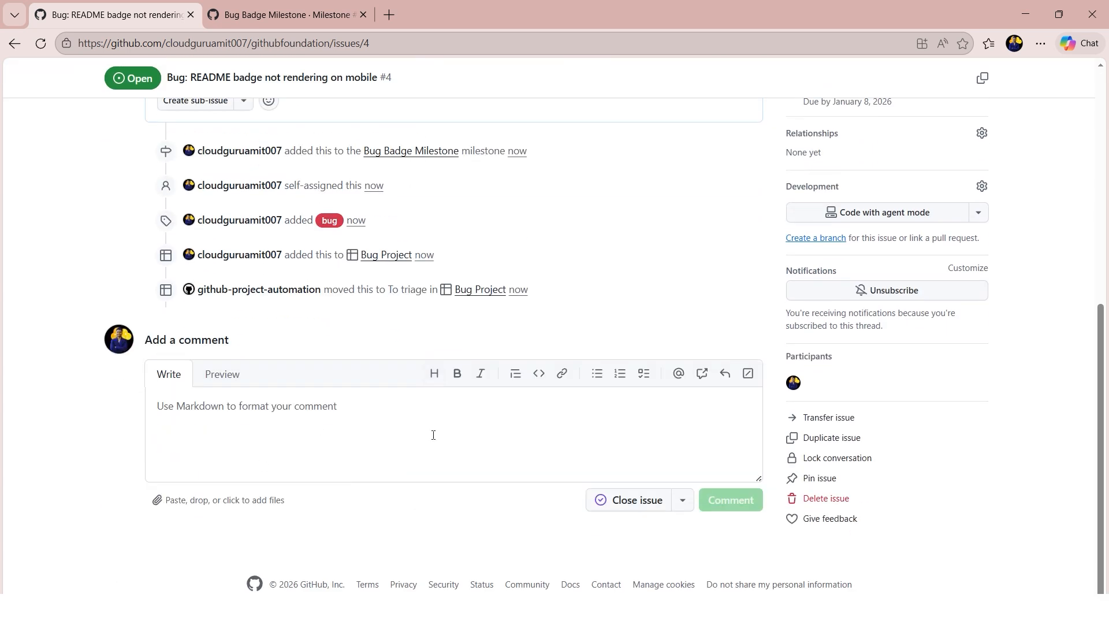
pyautogui.scroll(8, 544, 430)
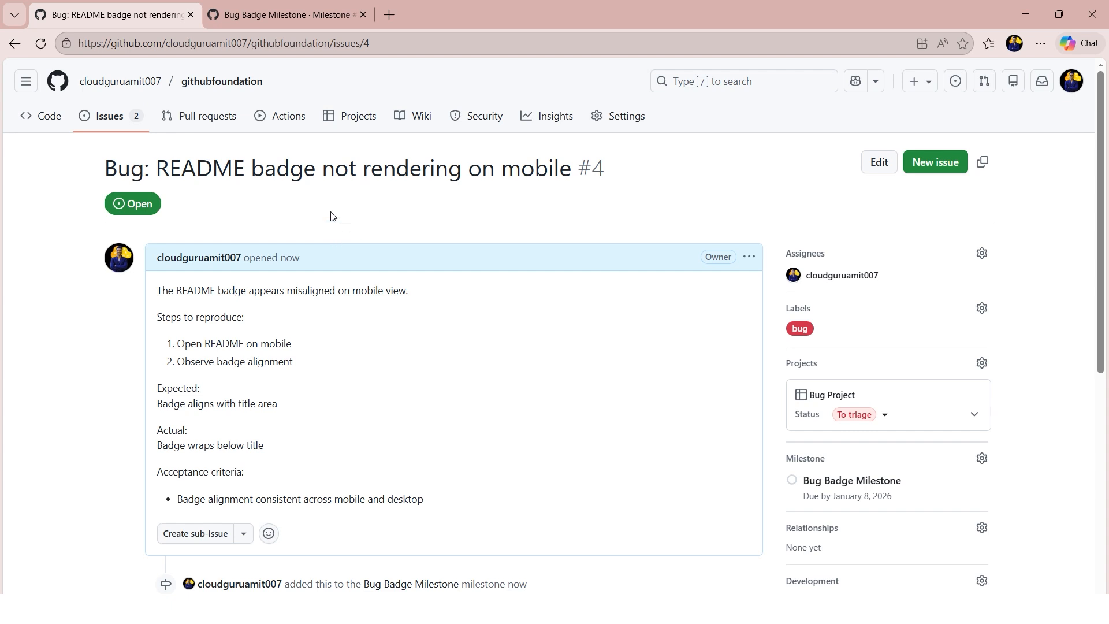
pyautogui.click(130, 80)
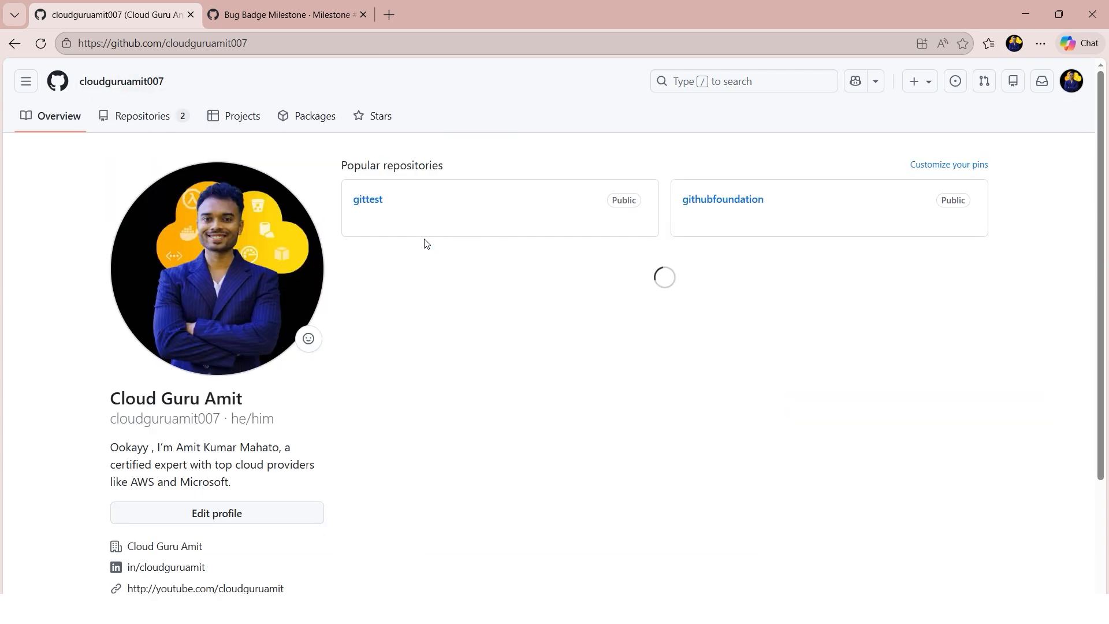
pyautogui.click(712, 203)
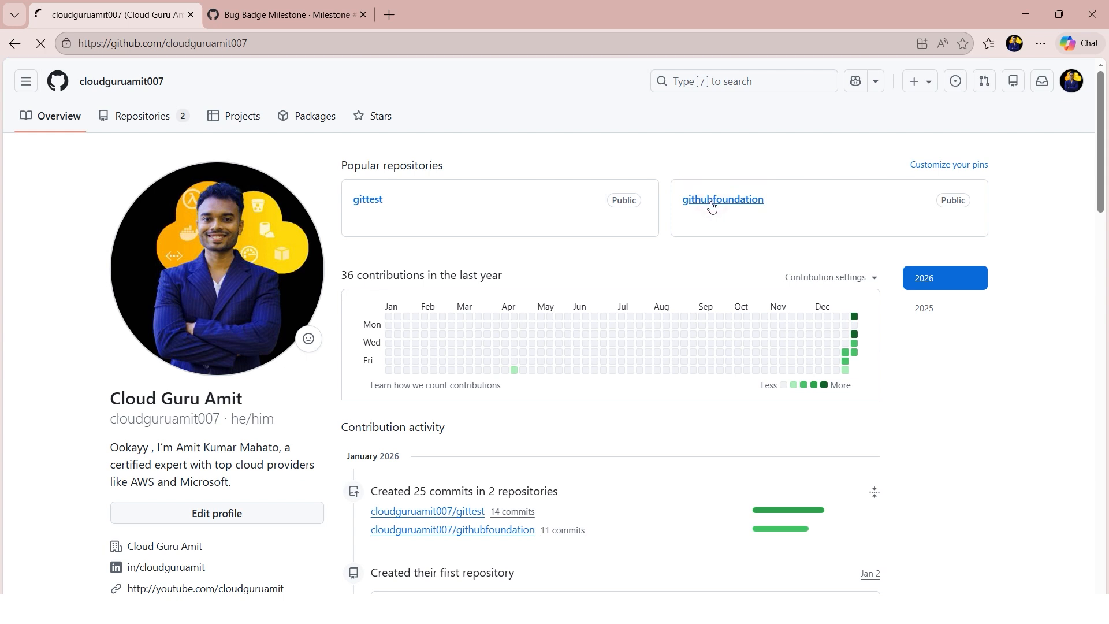
pyautogui.moveTo(133, 514); pyautogui.dragTo(237, 516)
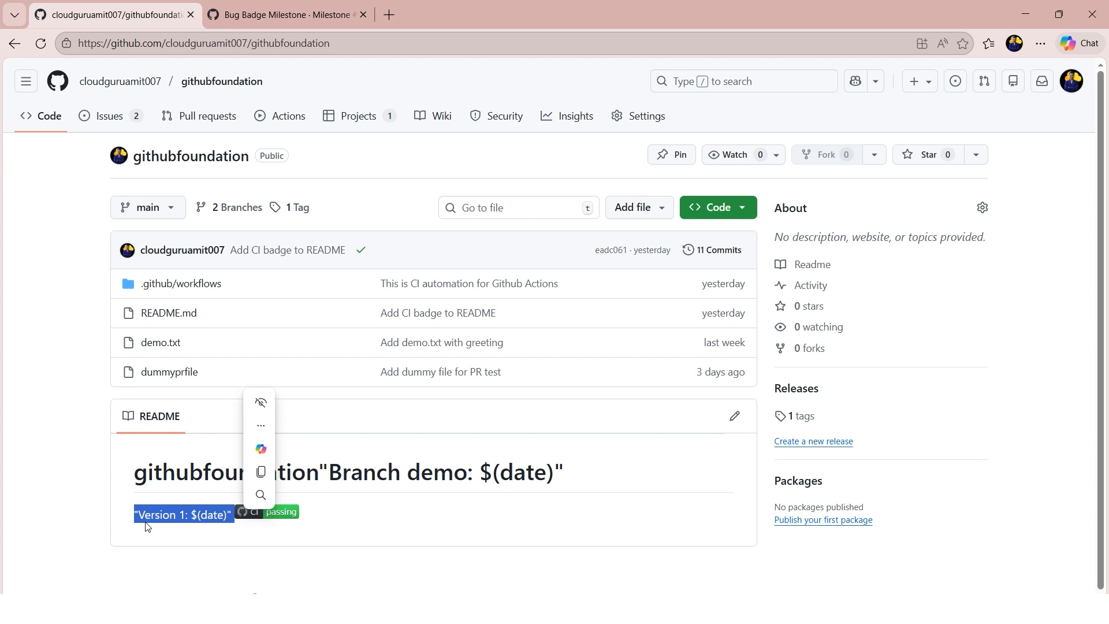
pyautogui.click(191, 528)
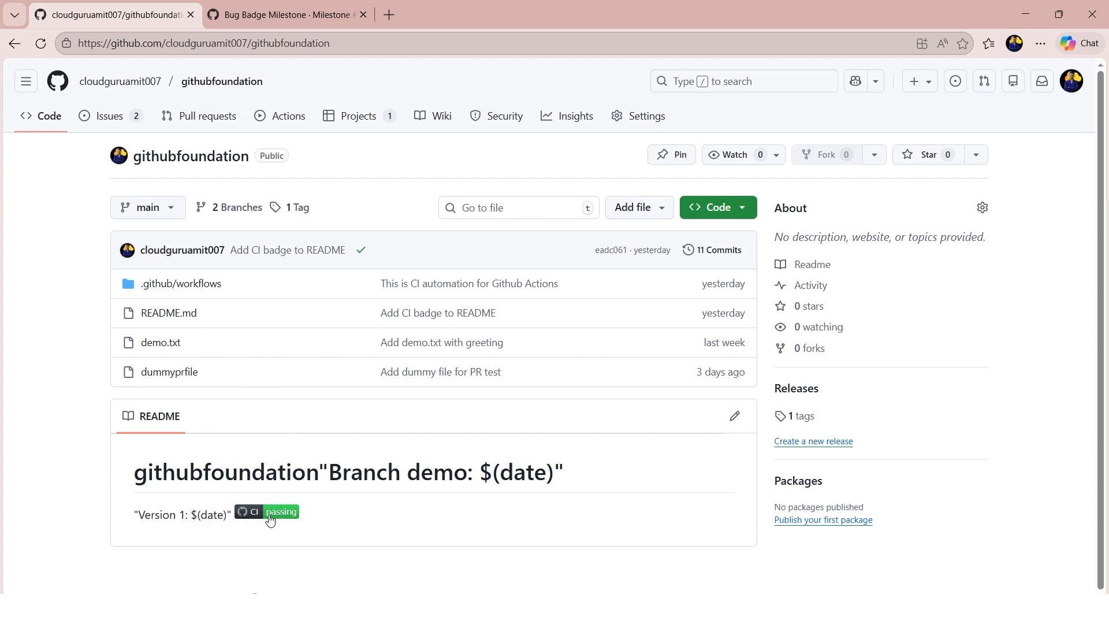
# - Open the README badge issue from the repository's issues list and set its Bug Project status to In progress
pyautogui.click(109, 119)
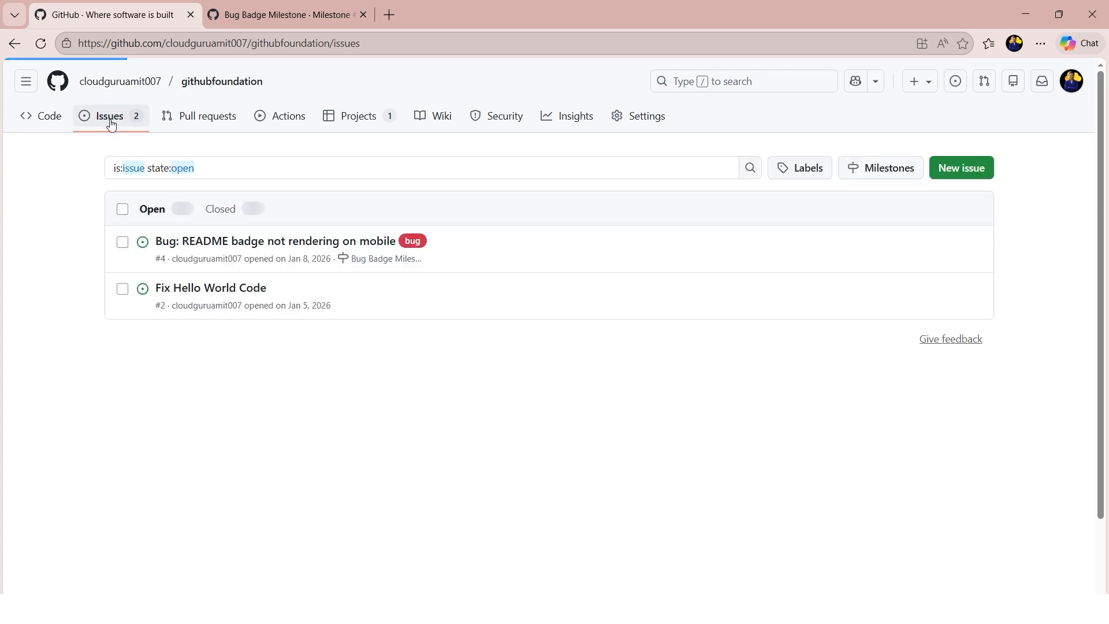
pyautogui.click(223, 240)
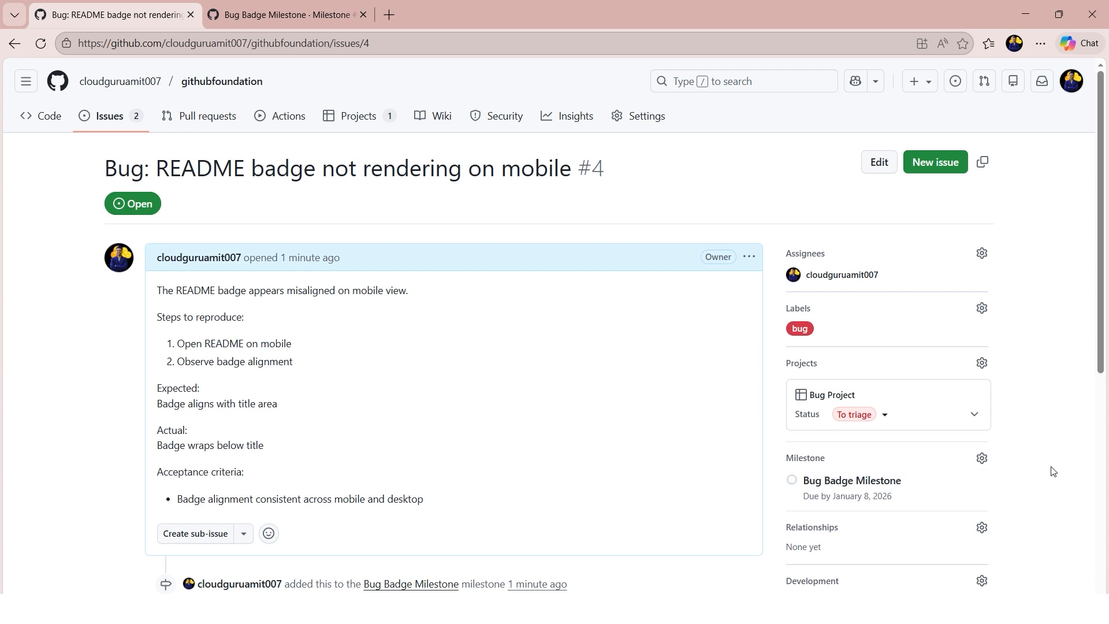
pyautogui.scroll(-1, 1023, 456)
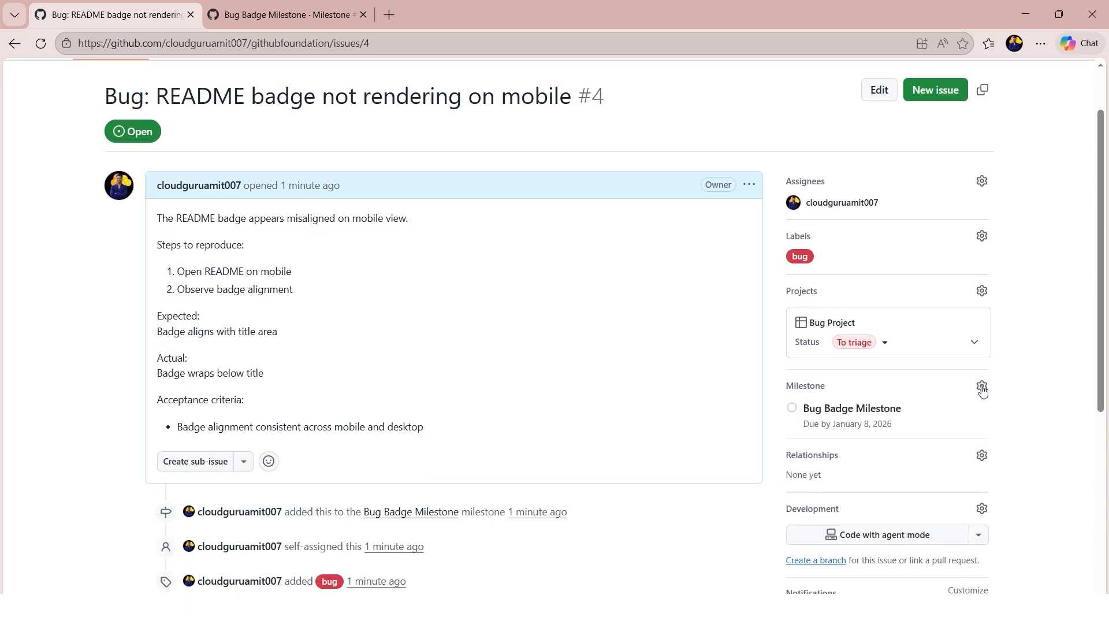
pyautogui.click(887, 343)
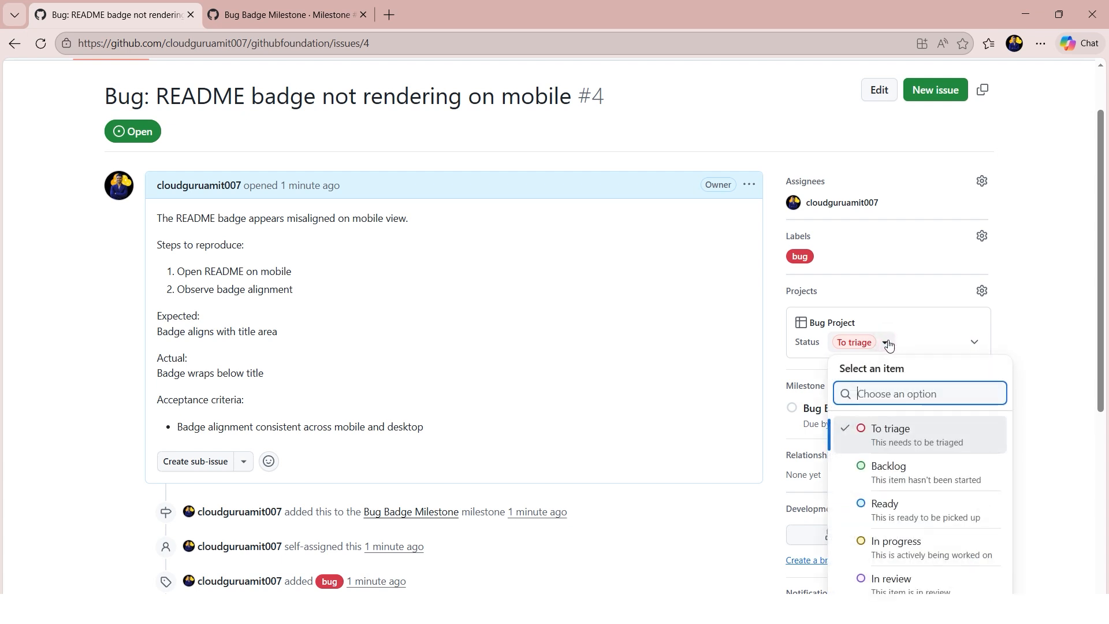
pyautogui.scroll(-2, 949, 485)
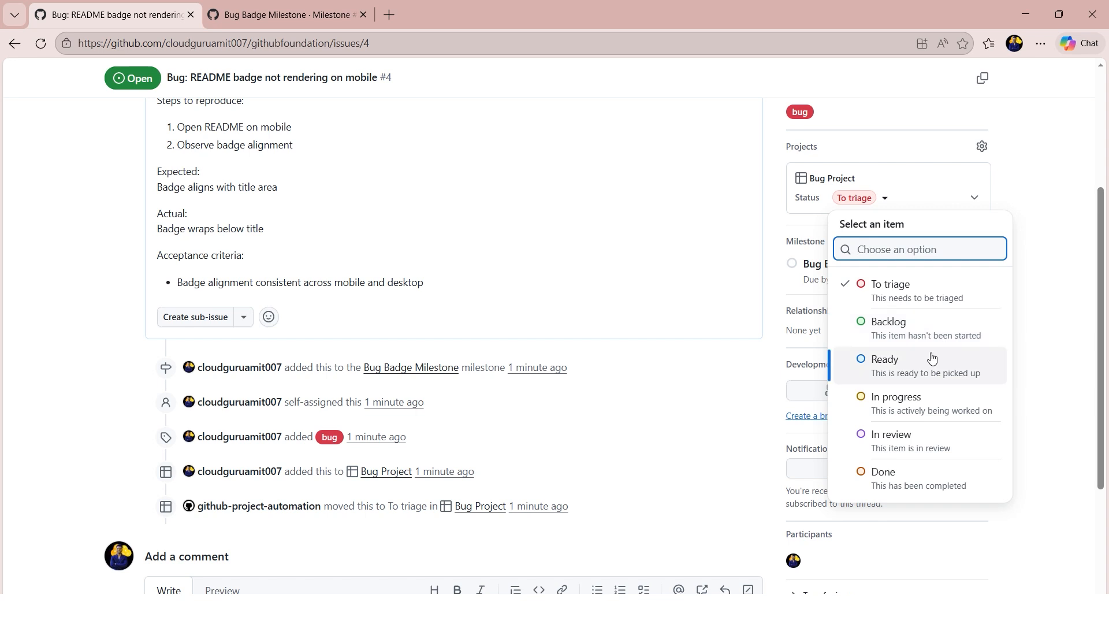
pyautogui.click(925, 399)
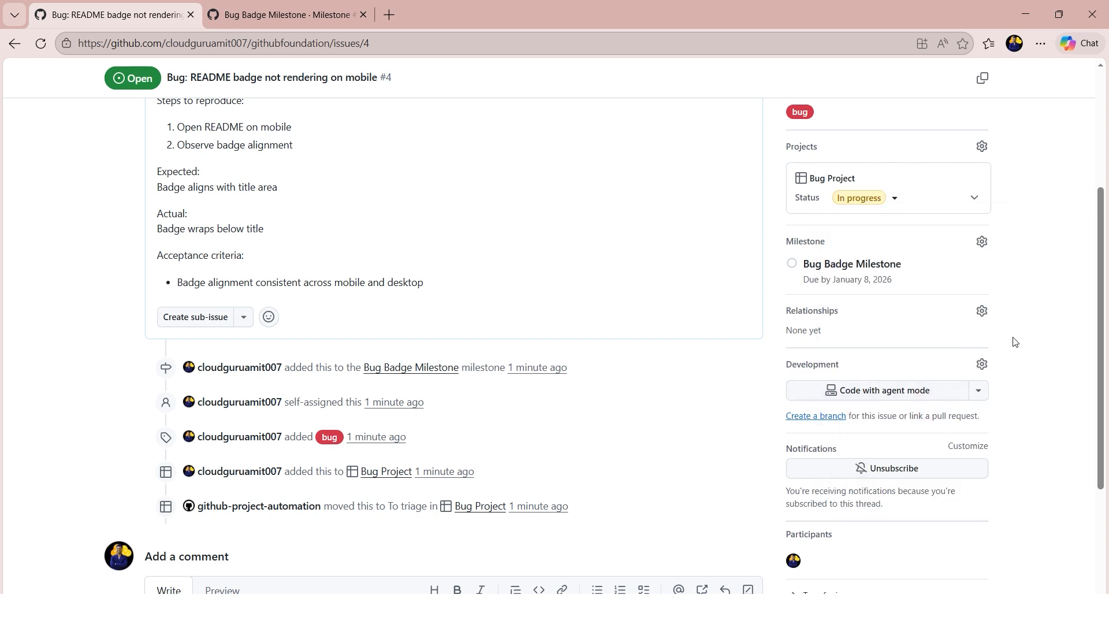
# - Post the comment "I am working on it to fix the code." on the README badge issue
pyautogui.scroll(-3, 1002, 367)
pyautogui.click(399, 429)
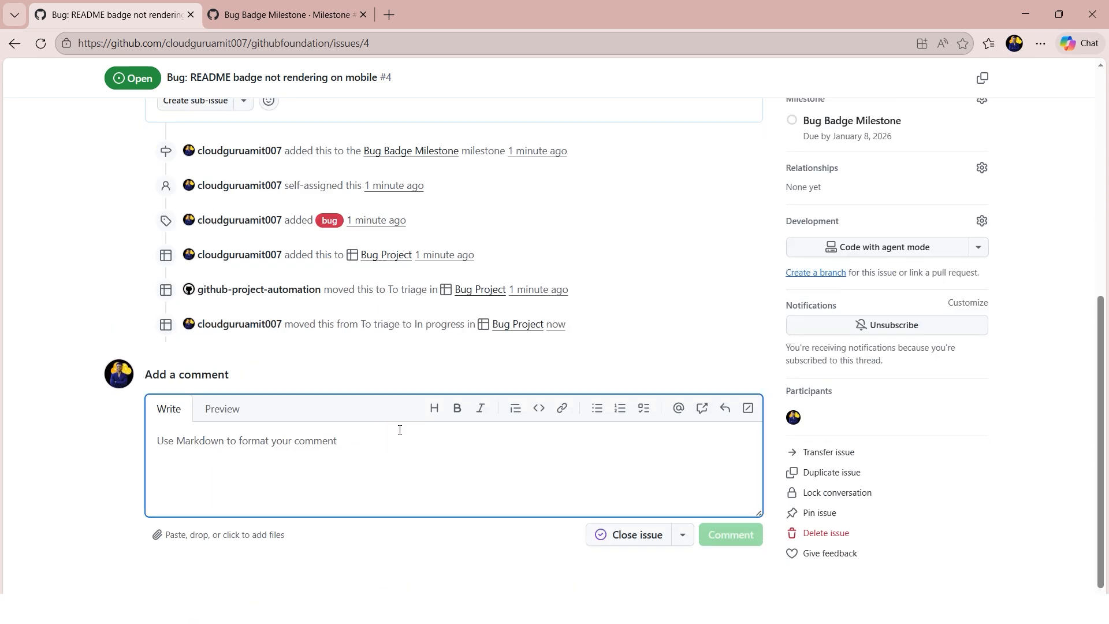
pyautogui.write('I am w')
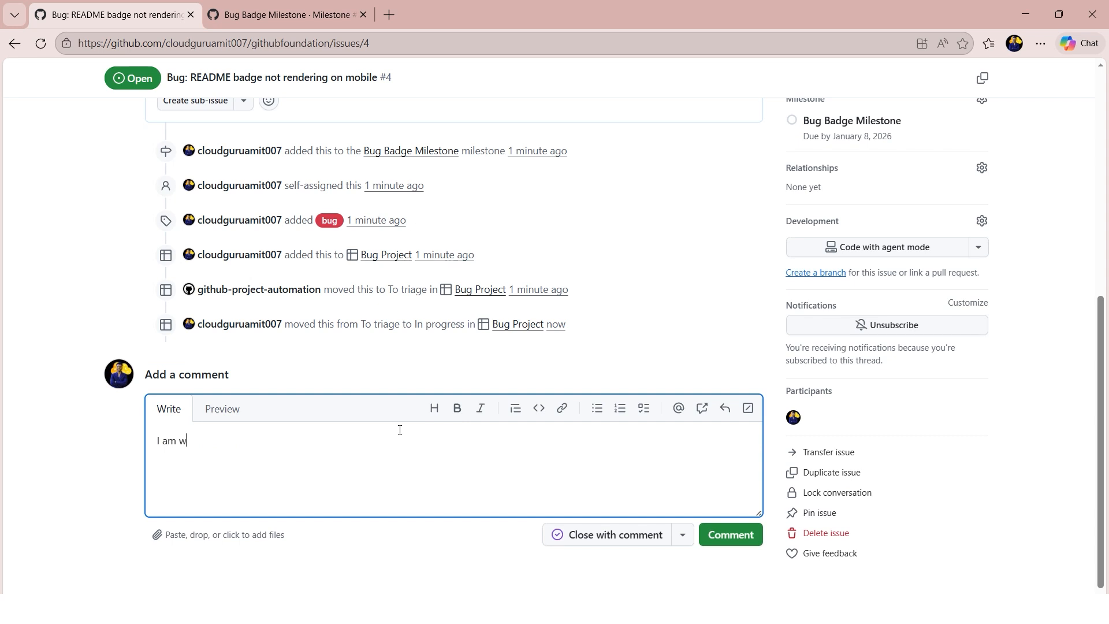
pyautogui.write('orking on it to fix the code.')
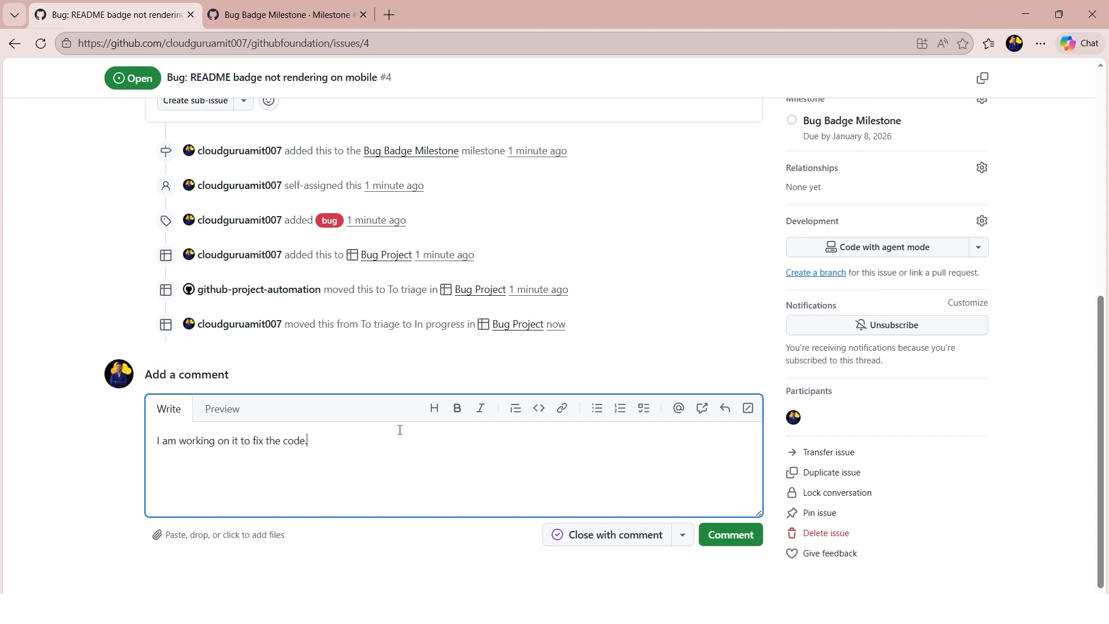
pyautogui.click(728, 533)
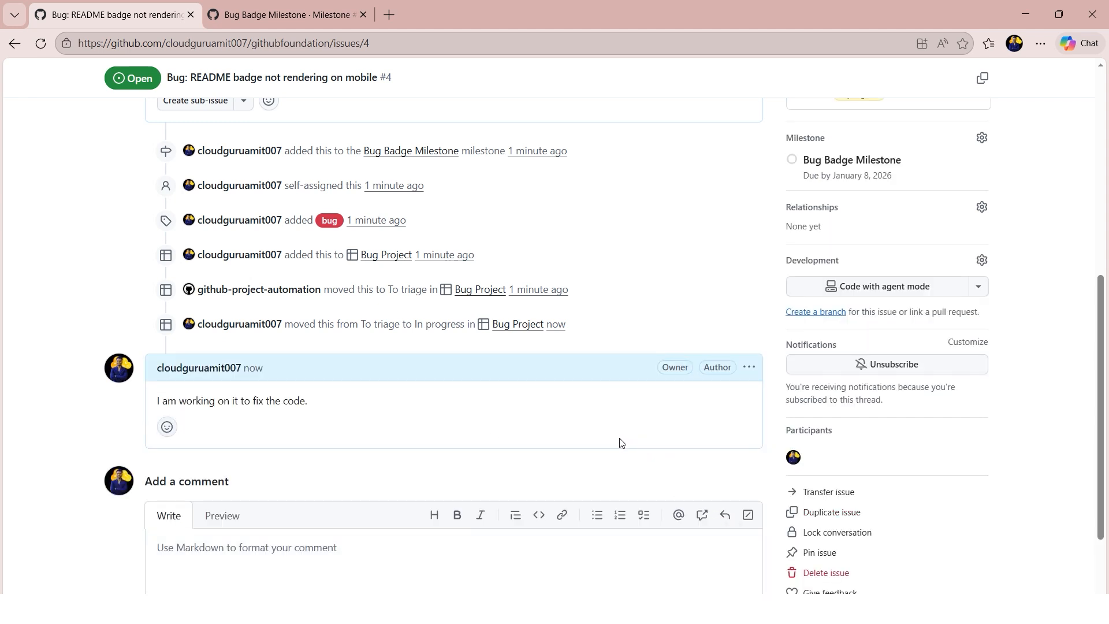
# - Review the README badge issue's timeline and the status options available for it in Bug Project
pyautogui.scroll(-3, 619, 443)
pyautogui.scroll(3, 482, 415)
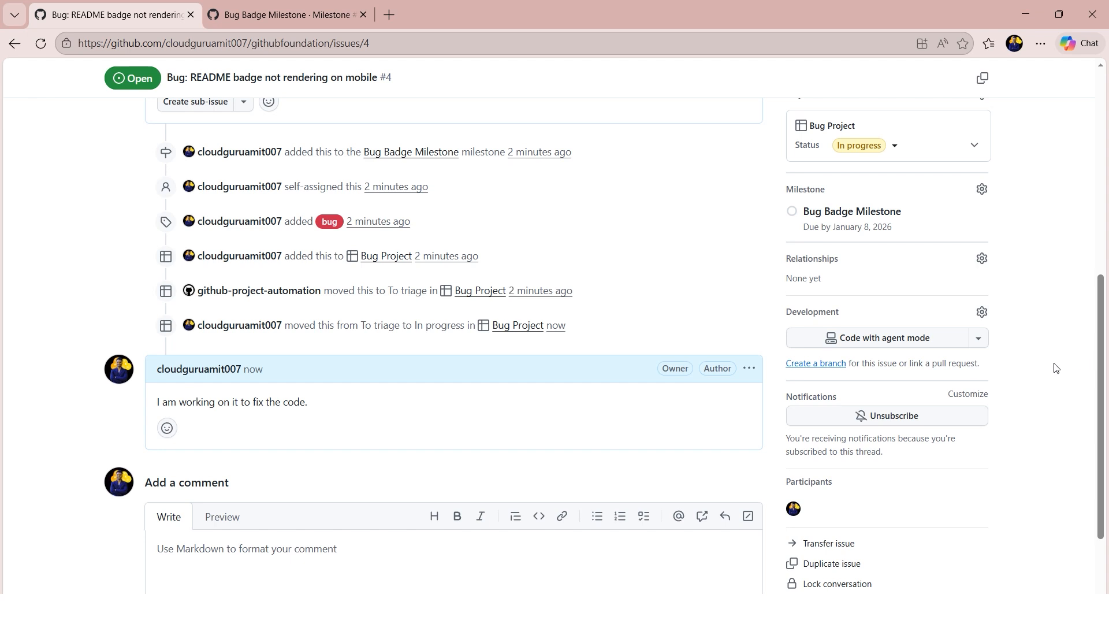
pyautogui.scroll(3, 1033, 373)
pyautogui.click(905, 286)
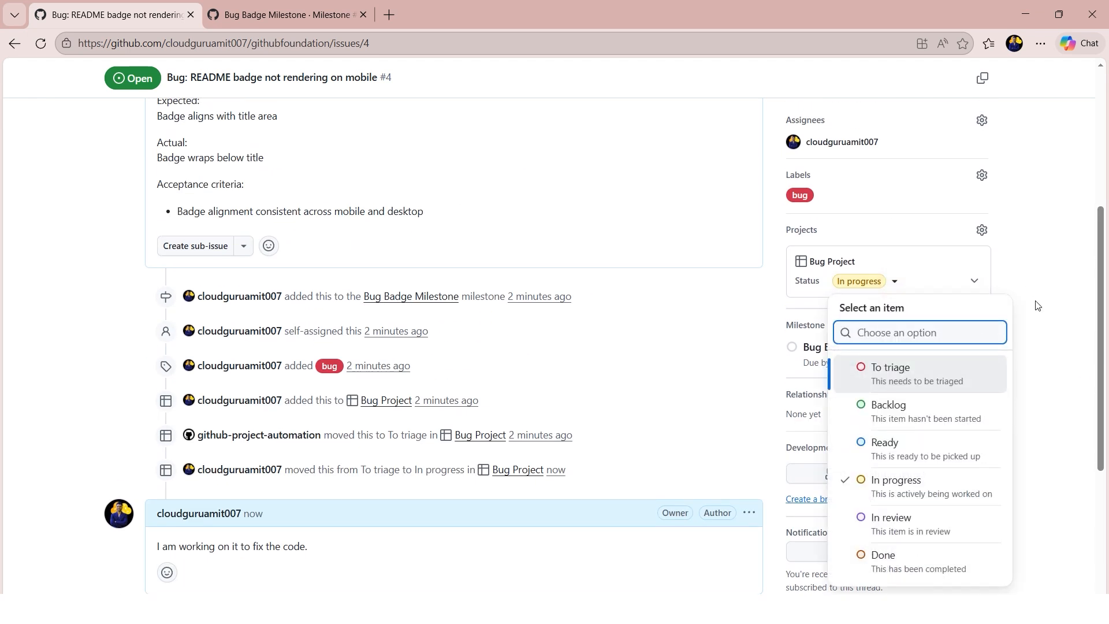
pyautogui.click(1034, 328)
pyautogui.scroll(5, 520, 289)
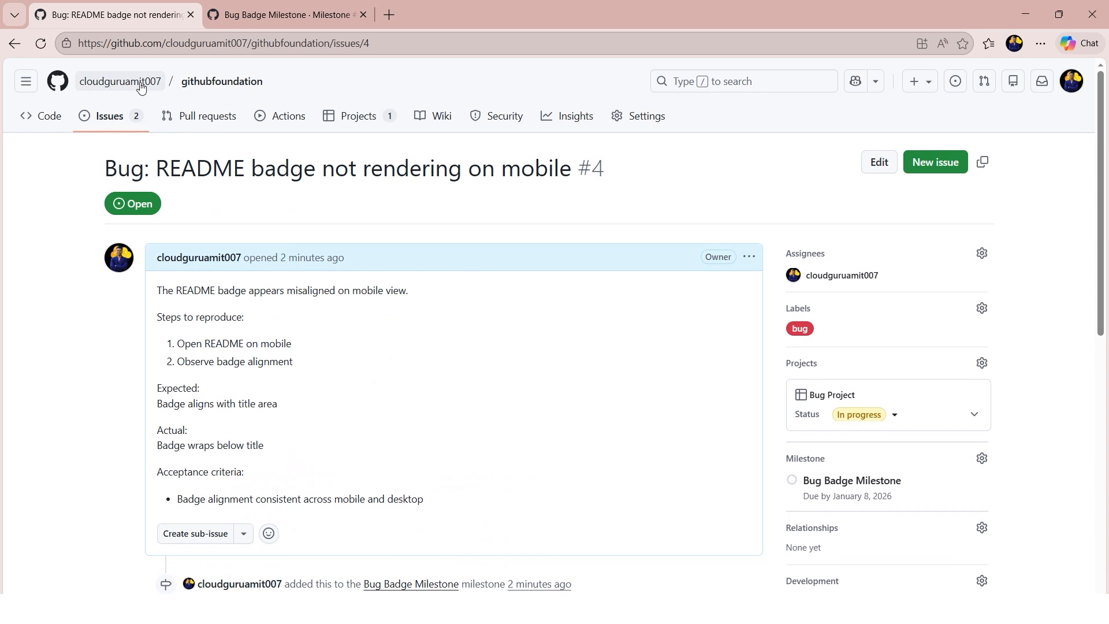
# - Open the repository's README.md for editing and delete the heading and version lines above the CI badge
pyautogui.click(223, 85)
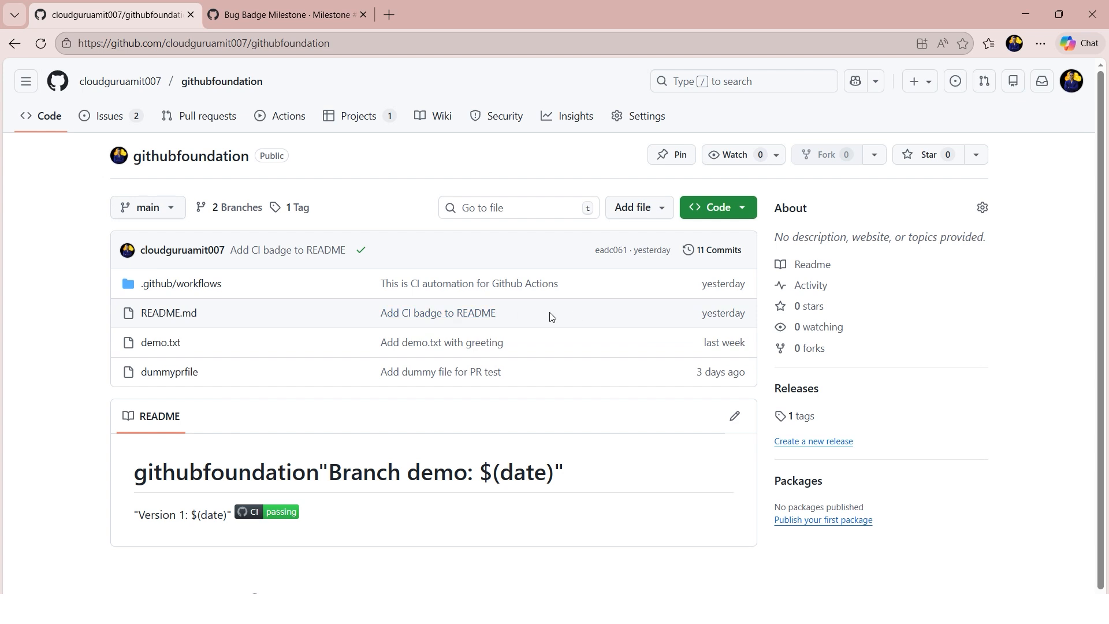
pyautogui.click(735, 420)
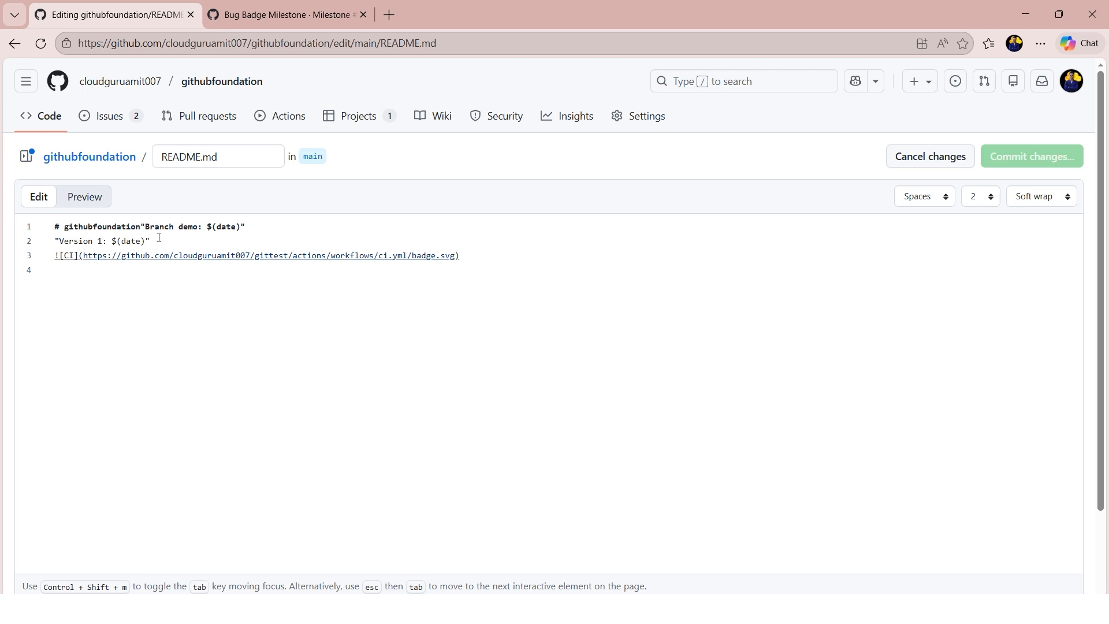
pyautogui.moveTo(159, 239); pyautogui.dragTo(63, 217)
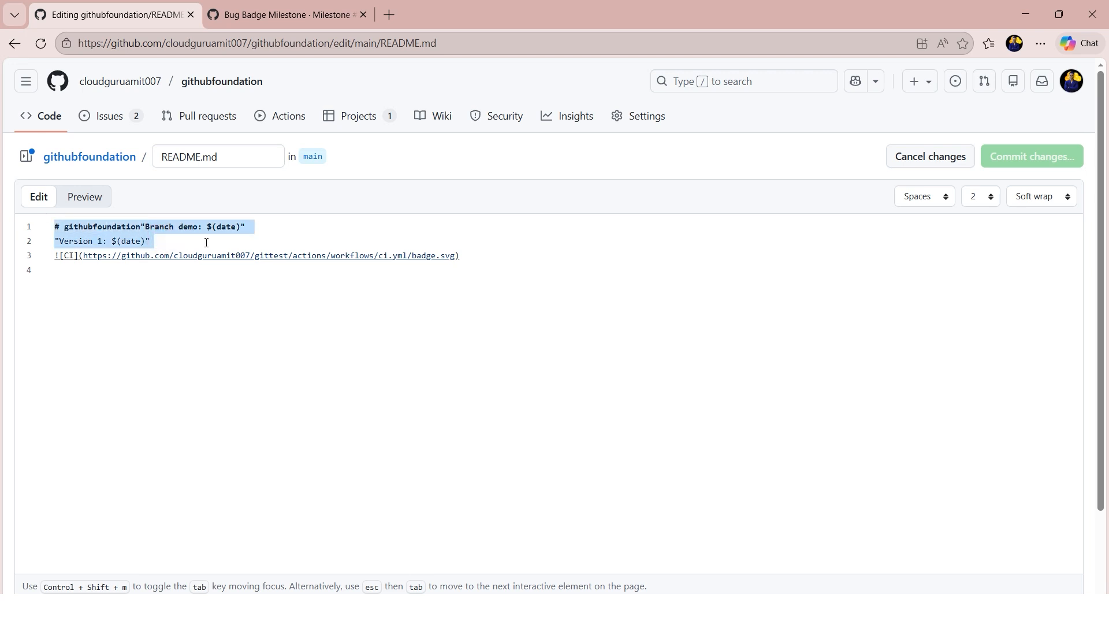
pyautogui.press('Delete')
pyautogui.press('Delete')
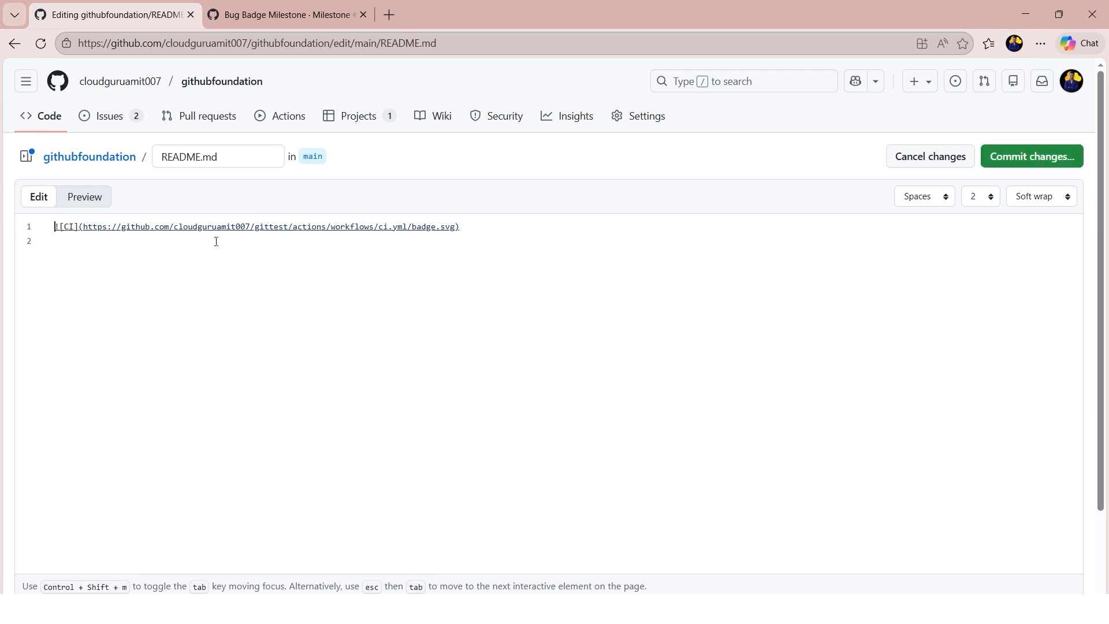
# - Commit the README.md edit directly to the main branch with the message "Fixed the bug for README badge"
pyautogui.click(1028, 155)
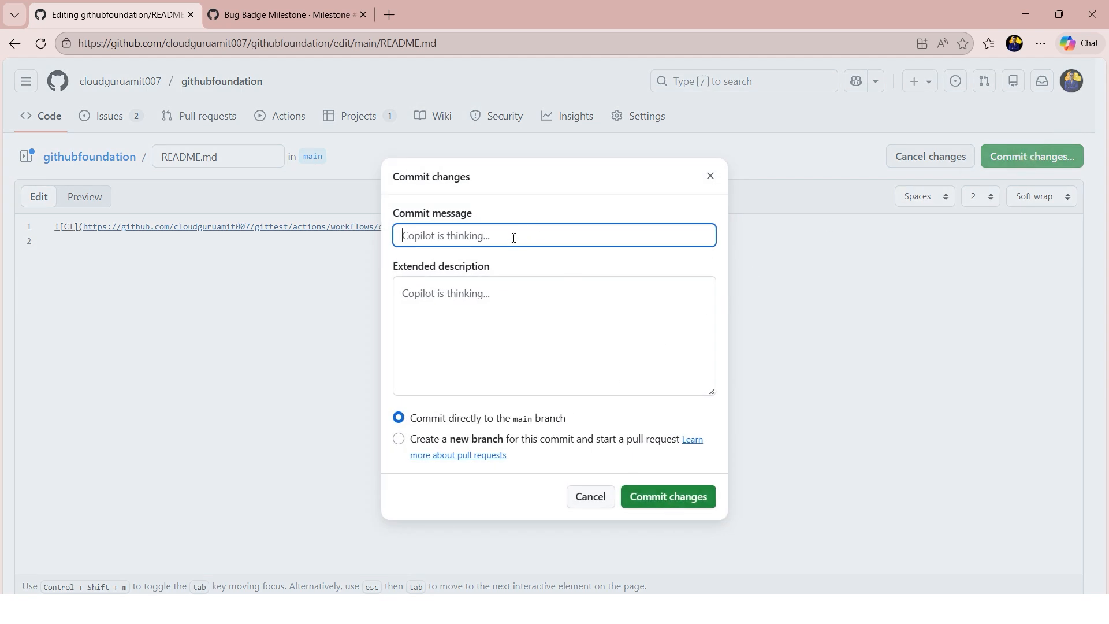
pyautogui.hotkey('ctrl', 'a')
pyautogui.write('F')
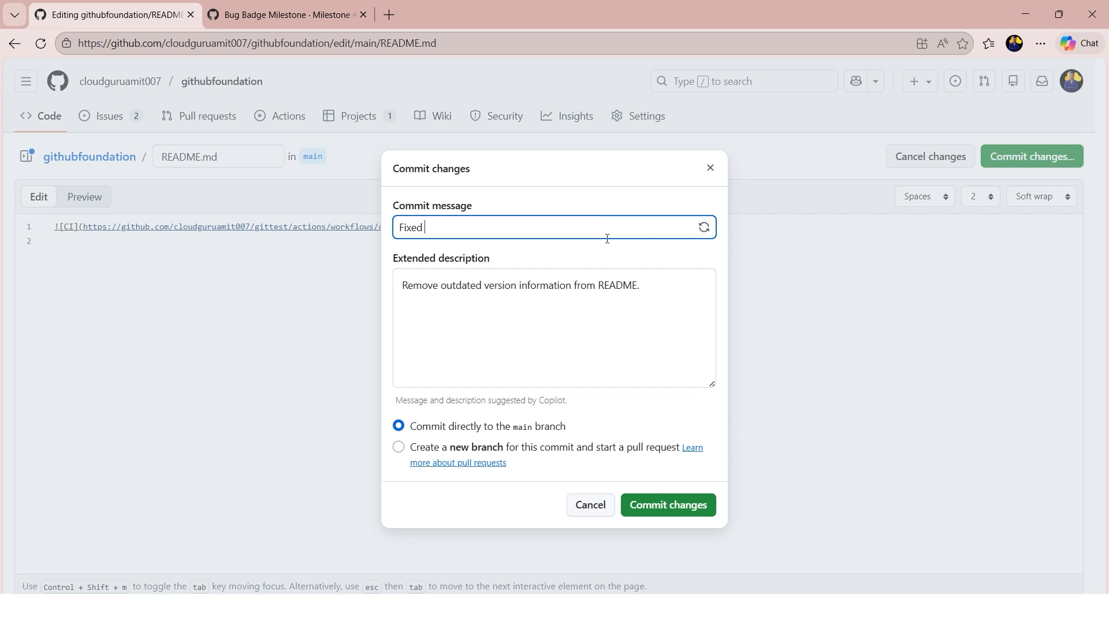
pyautogui.write('ixed the bug for README badge')
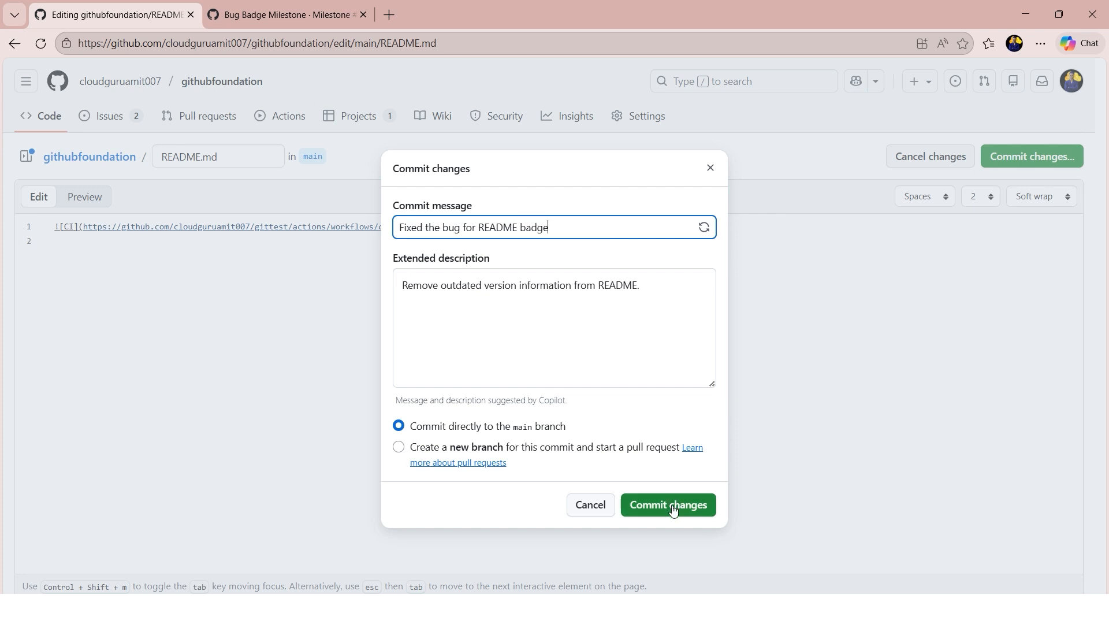
pyautogui.click(672, 508)
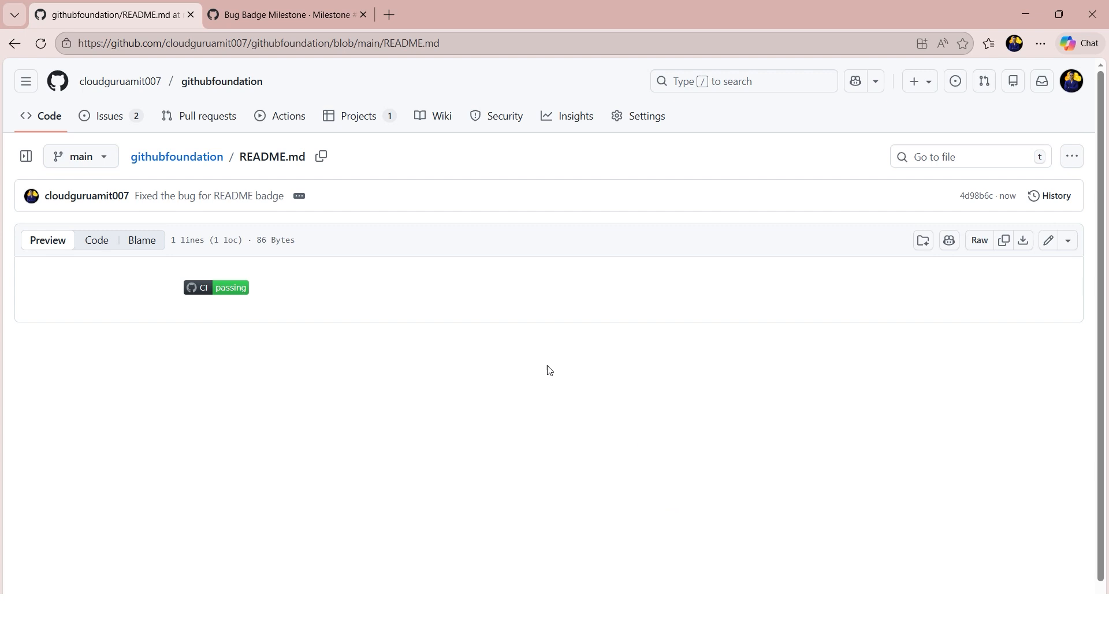
# - Return to the README badge issue through the repository's issues list and set its Bug Project status to In review
pyautogui.click(241, 81)
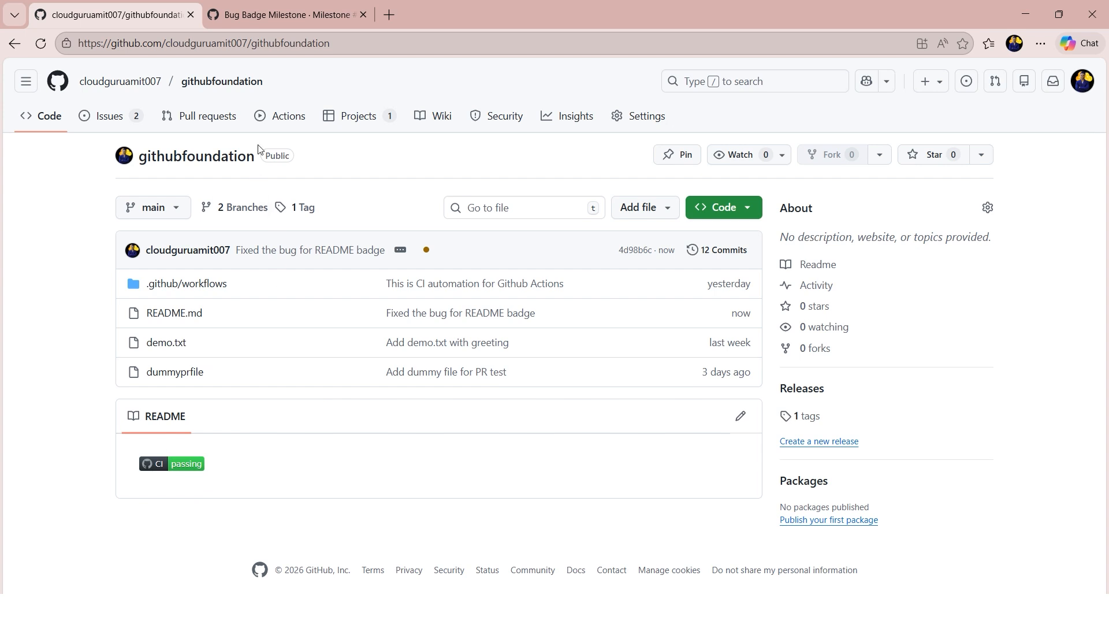
pyautogui.click(119, 118)
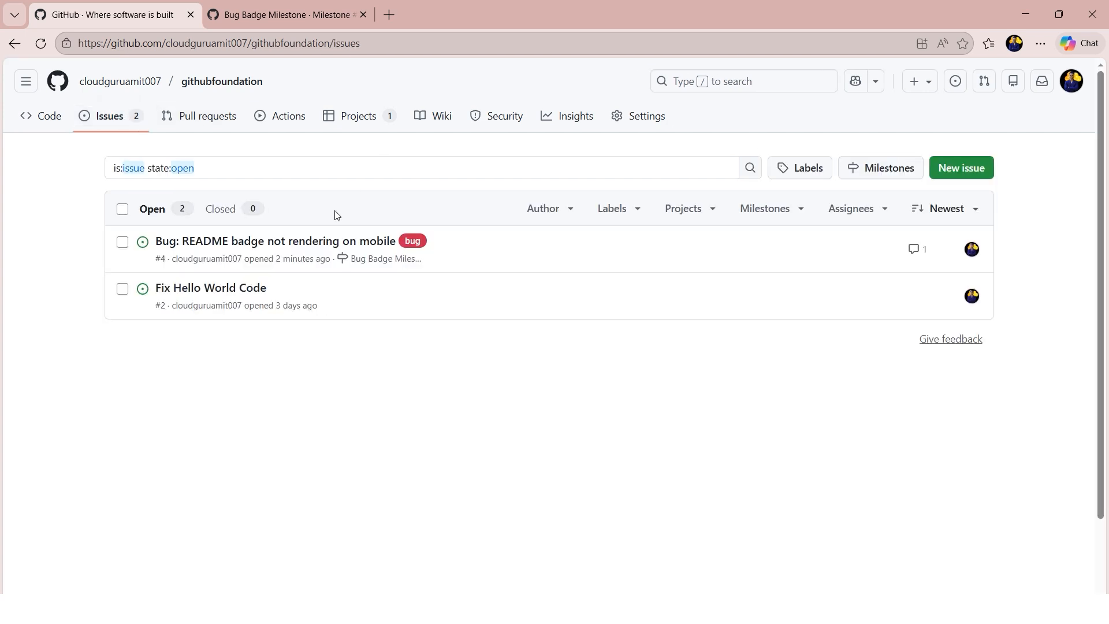
pyautogui.click(324, 241)
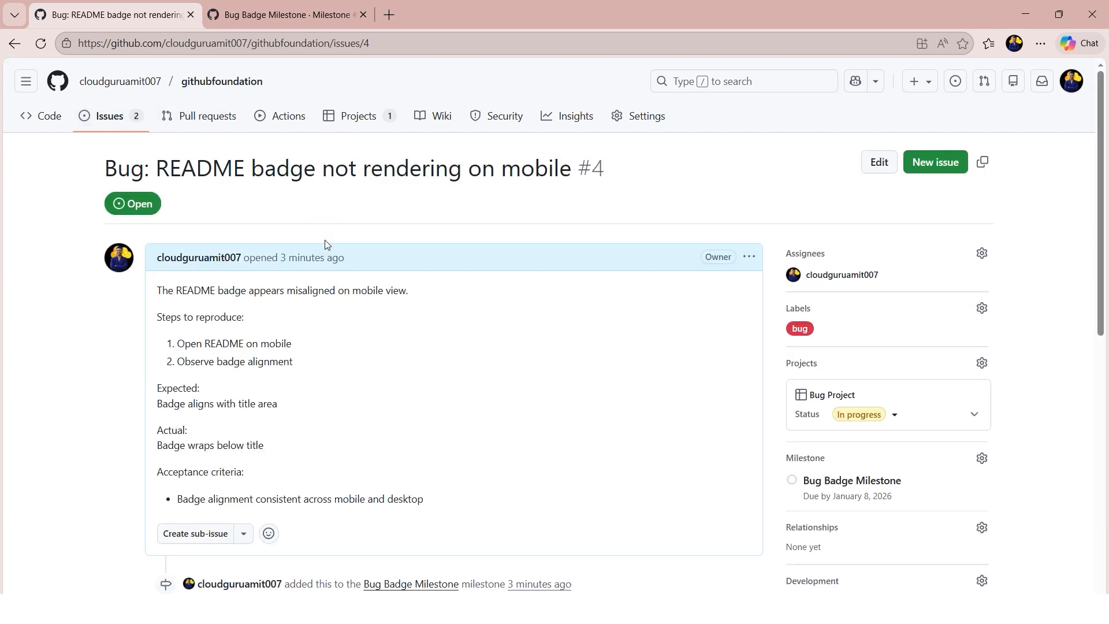
pyautogui.scroll(-3, 687, 430)
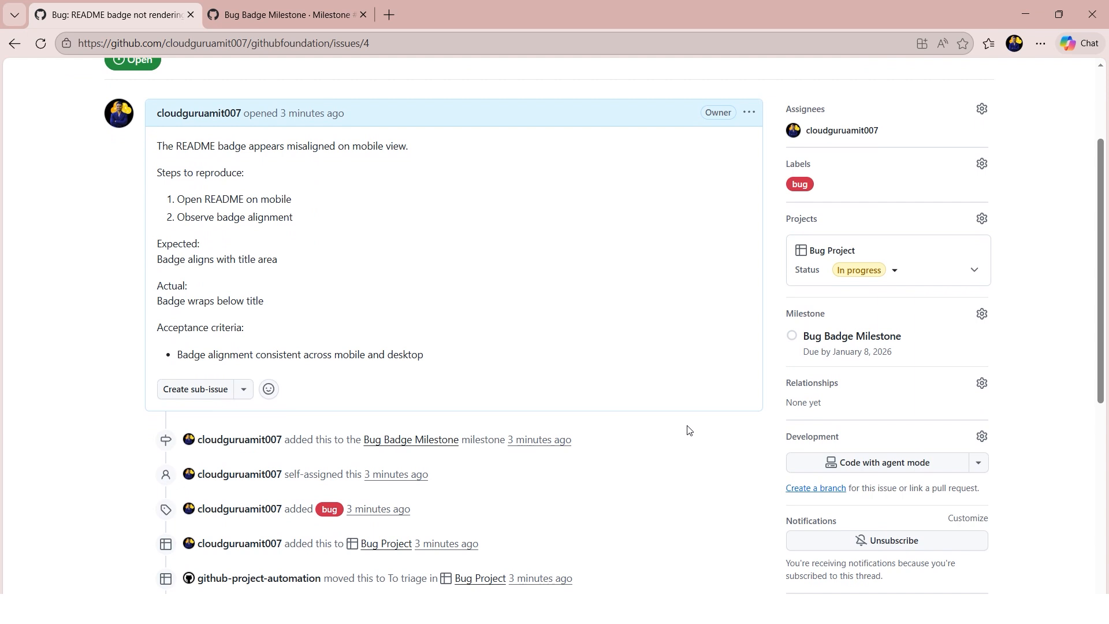
pyautogui.click(894, 270)
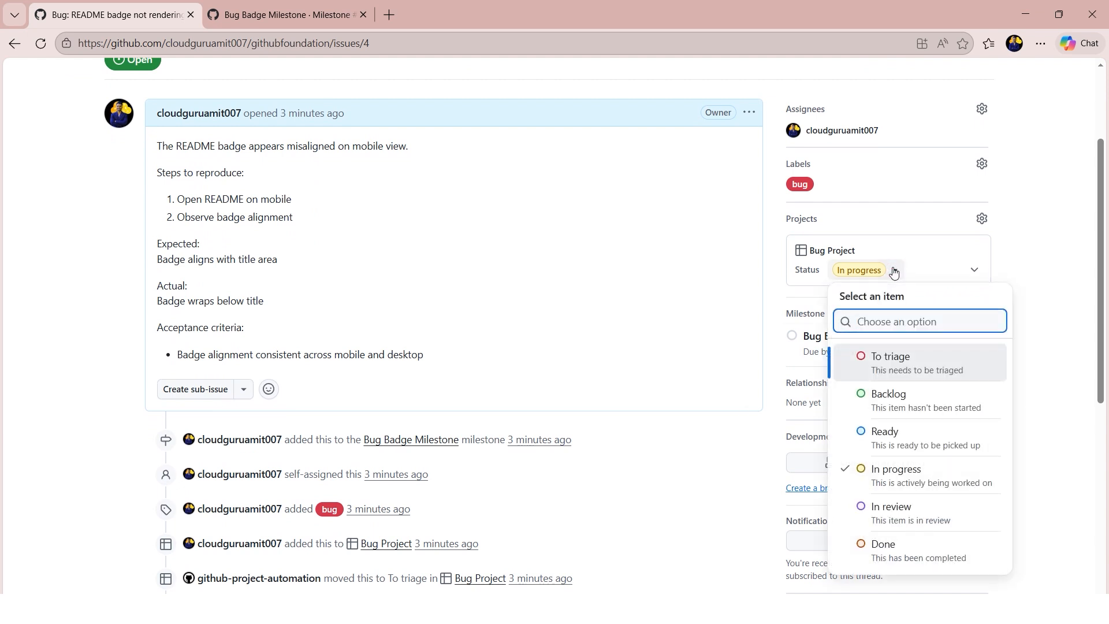
pyautogui.click(931, 517)
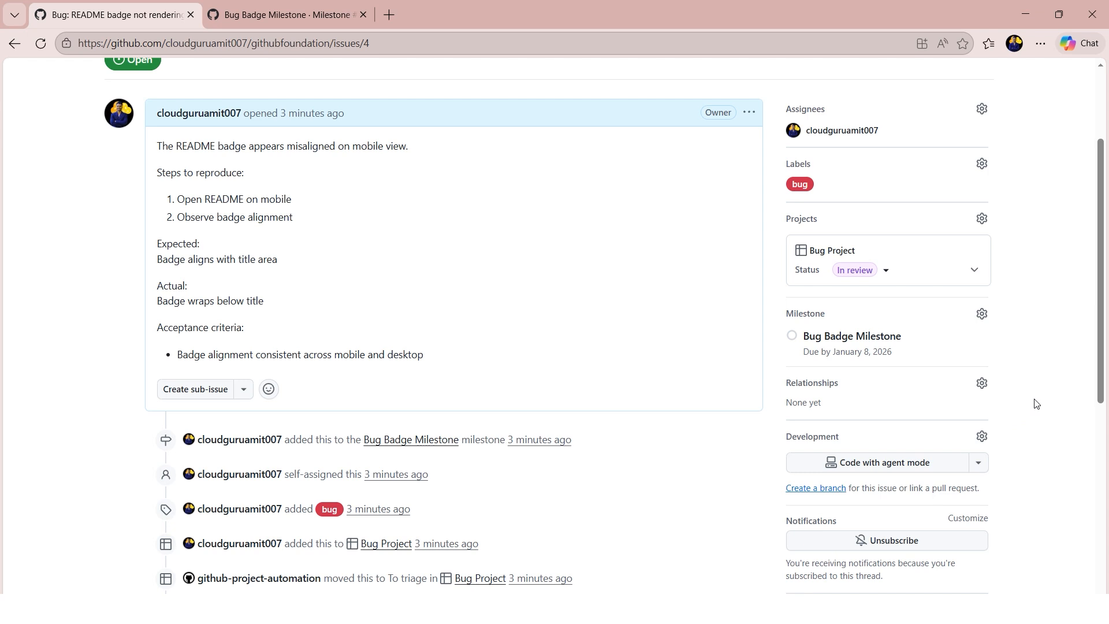
# - Post a comment on the issue mentioning the repository owner, with the text "Please review. I have rectified the code and fixed the bug."
pyautogui.scroll(-5, 1033, 403)
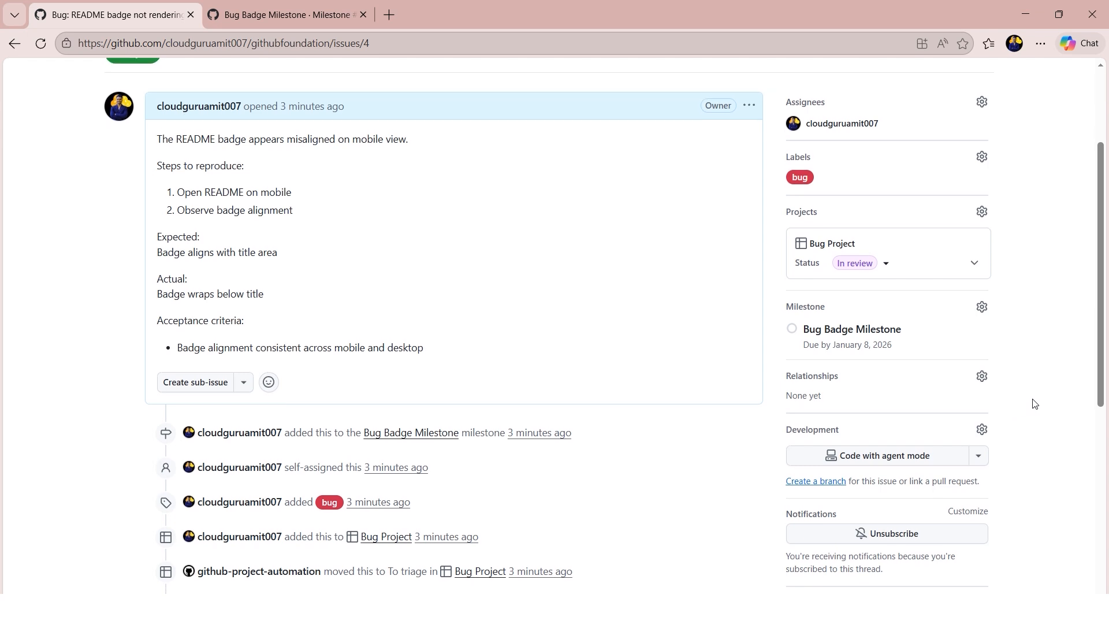
pyautogui.click(315, 403)
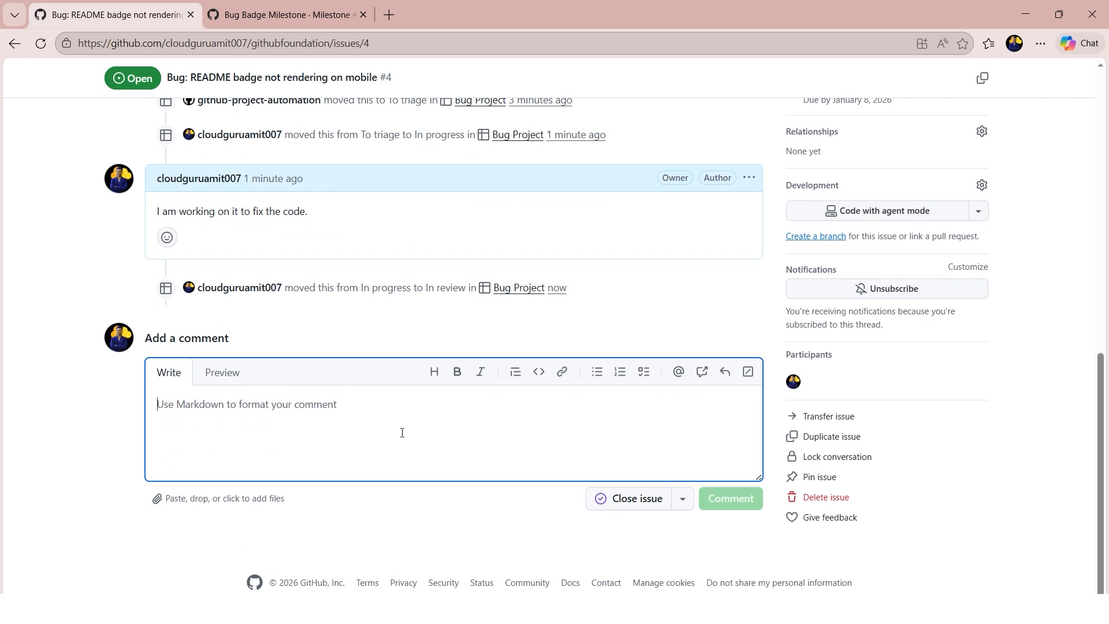
pyautogui.write('@')
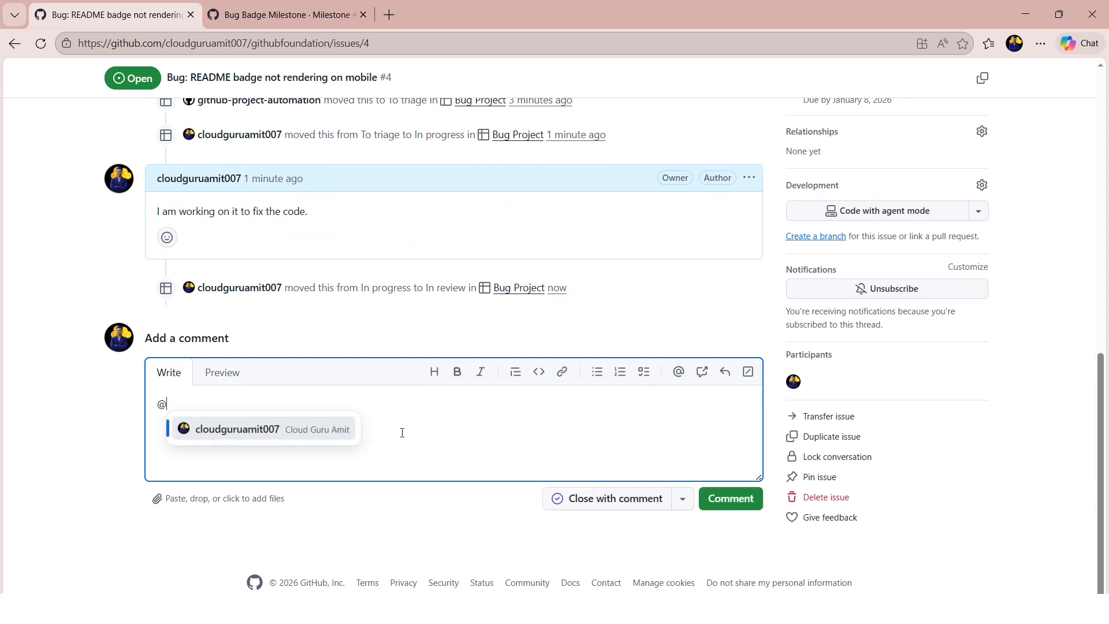
pyautogui.click(251, 432)
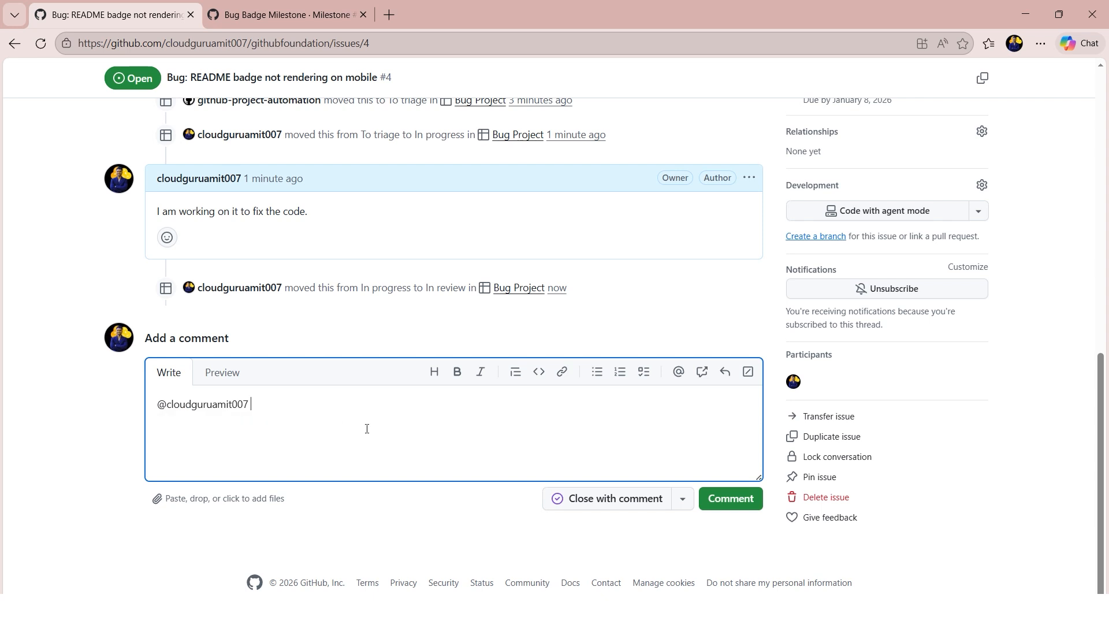
pyautogui.write('Please review. I have rectiv')
pyautogui.press('BackSpace')
pyautogui.write('fied the code and')
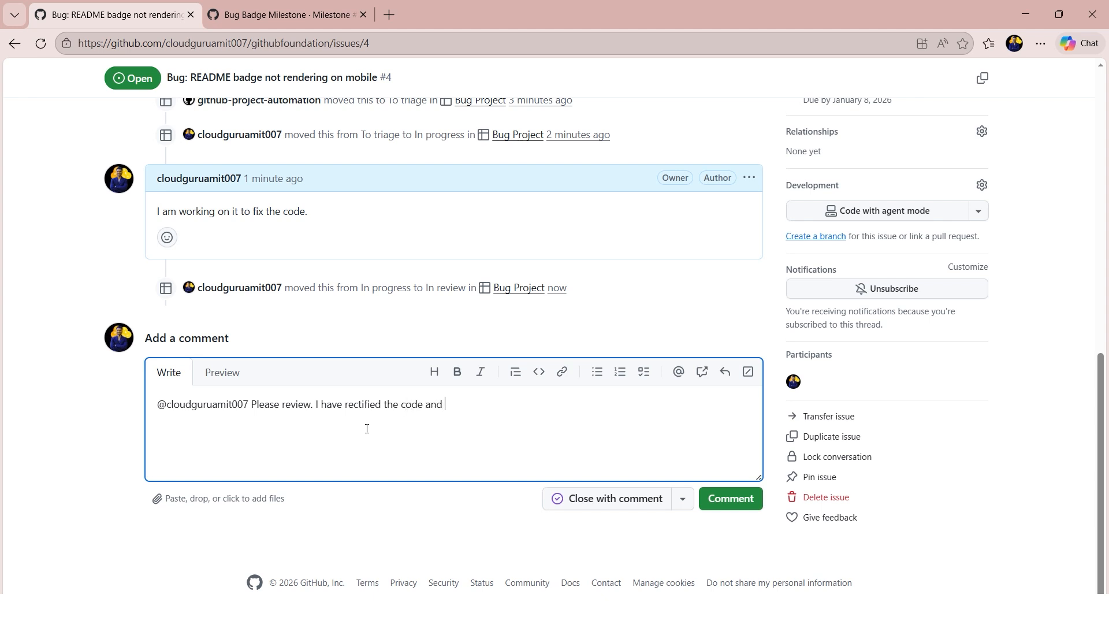
pyautogui.write(' fixed the bug.')
pyautogui.click(729, 499)
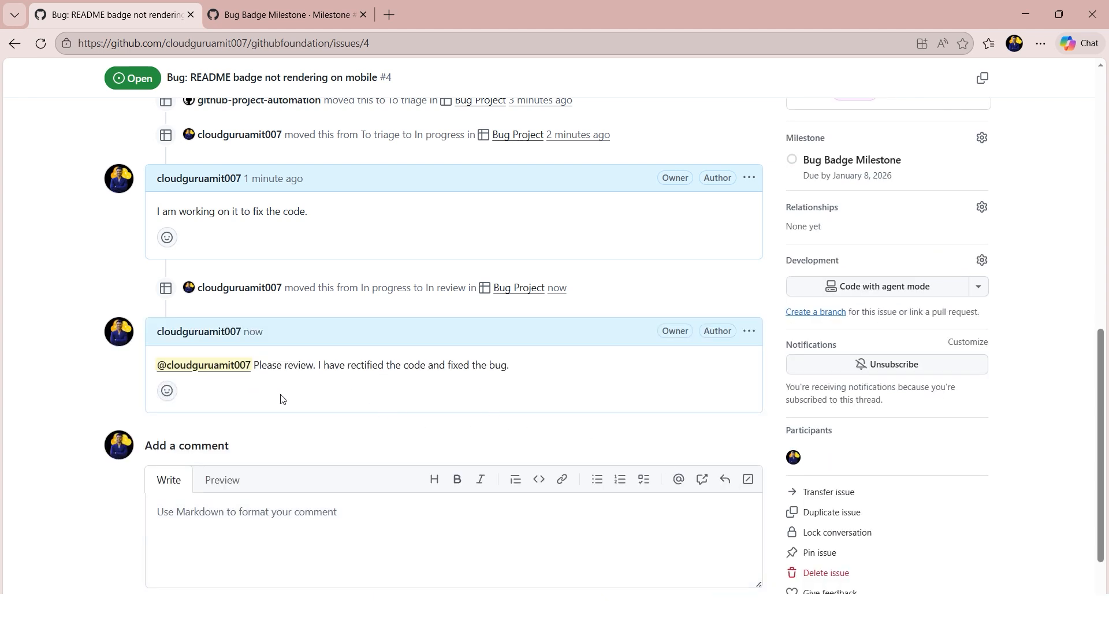
# - Check the repository's main page, then examine the Bug Badge Milestone's description and progress in the milestones list
pyautogui.scroll(12, 587, 408)
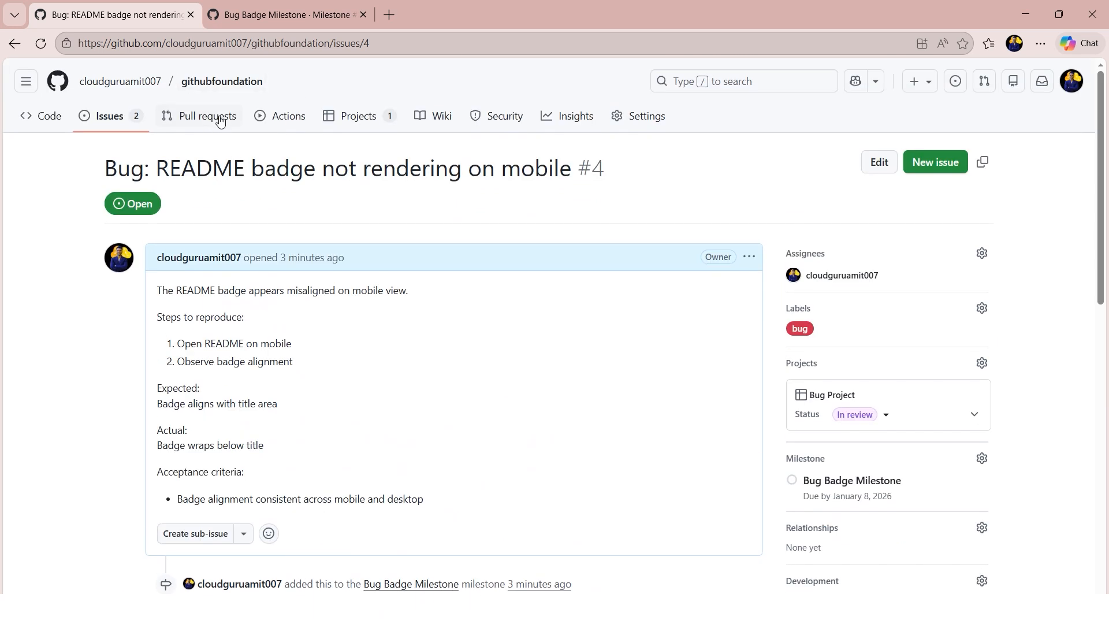
pyautogui.click(221, 88)
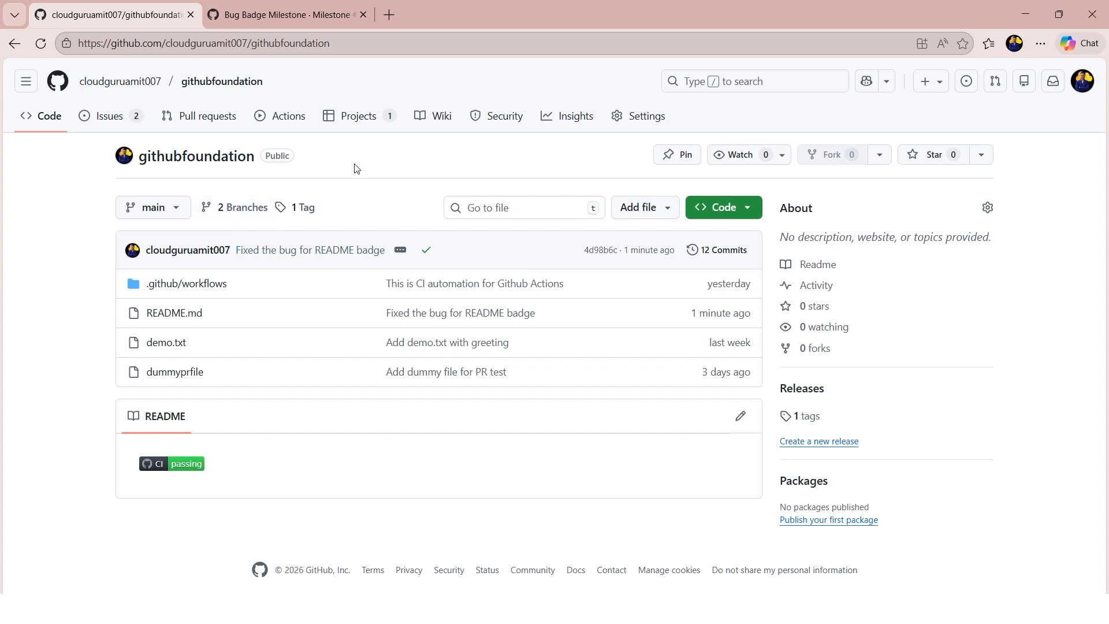
pyautogui.click(115, 124)
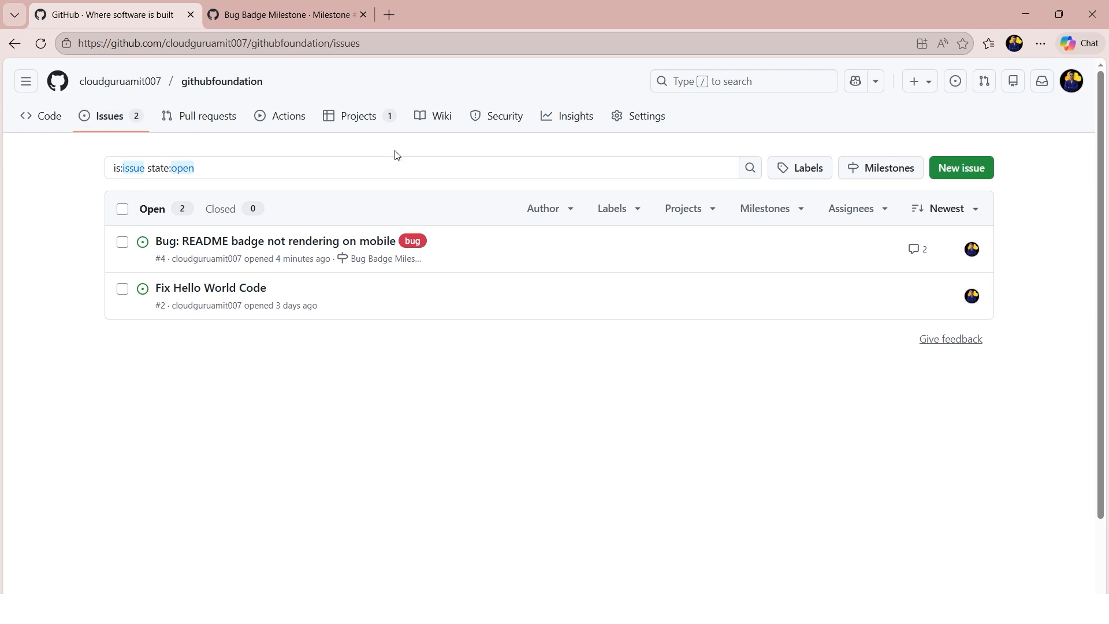
pyautogui.click(879, 172)
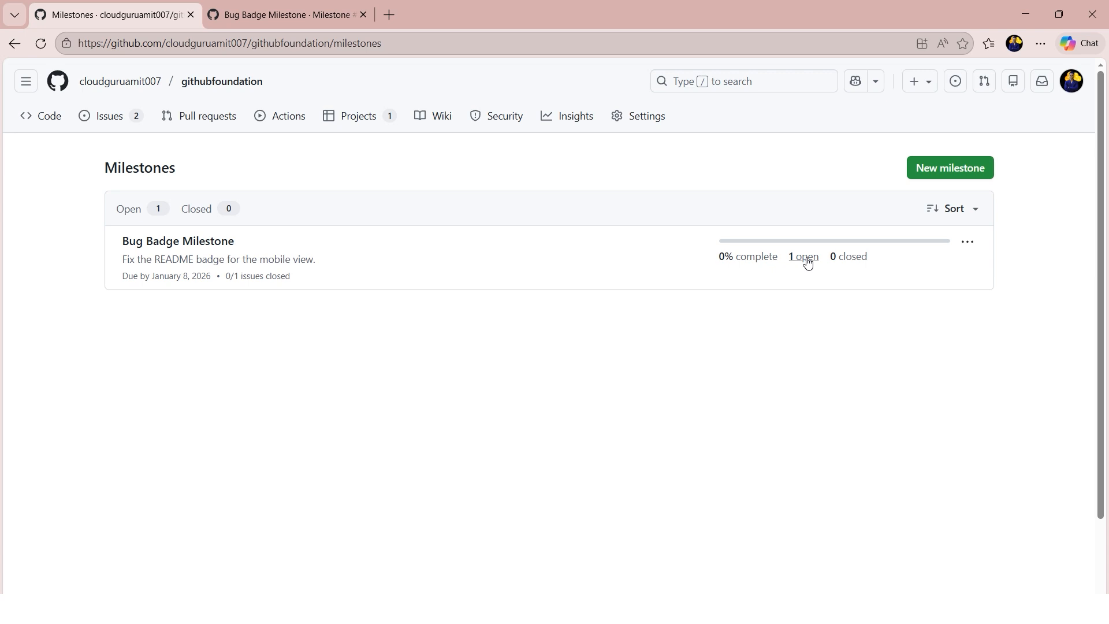
pyautogui.moveTo(123, 264); pyautogui.dragTo(327, 262)
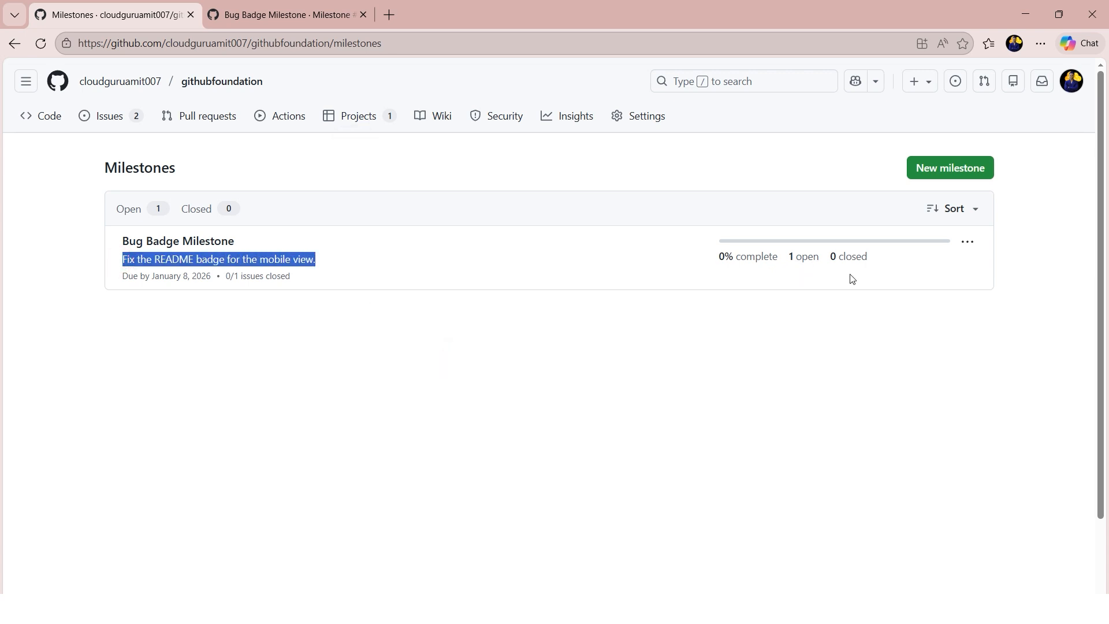
# - Reopen the README badge issue's page from the issues list and set its Bug Project status to Done
pyautogui.click(123, 127)
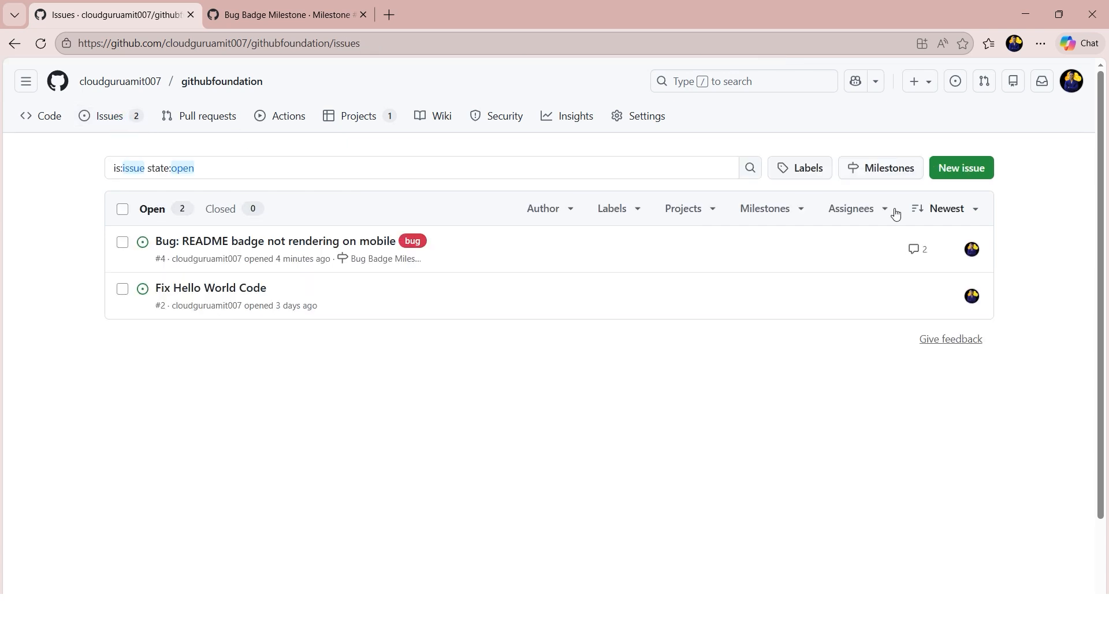
pyautogui.click(311, 241)
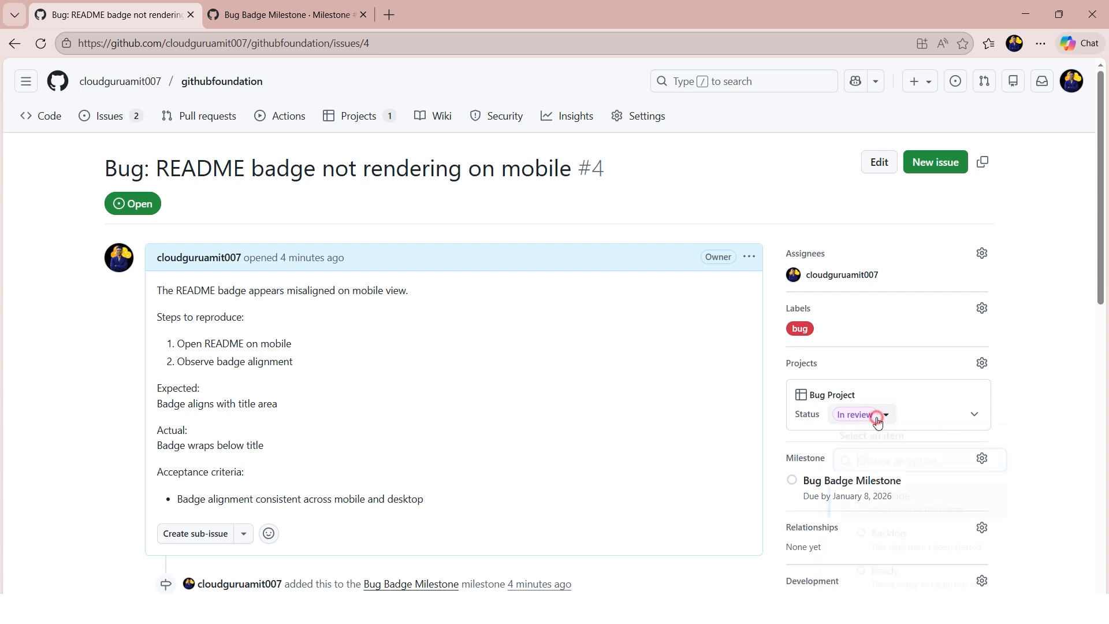
pyautogui.click(881, 415)
pyautogui.scroll(-3, 950, 459)
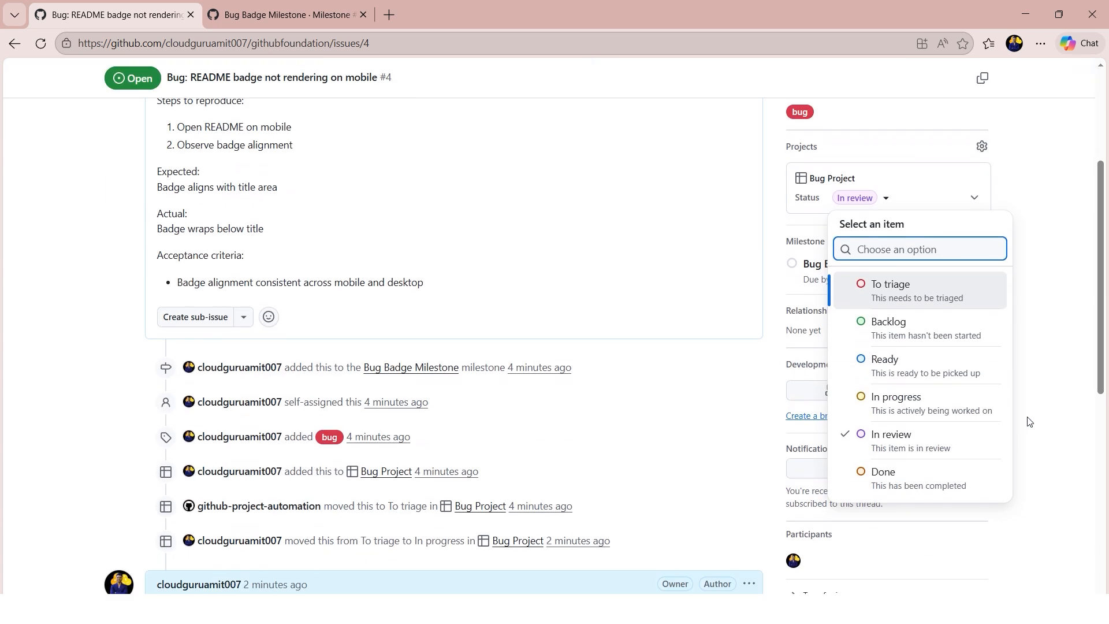
pyautogui.press('Escape')
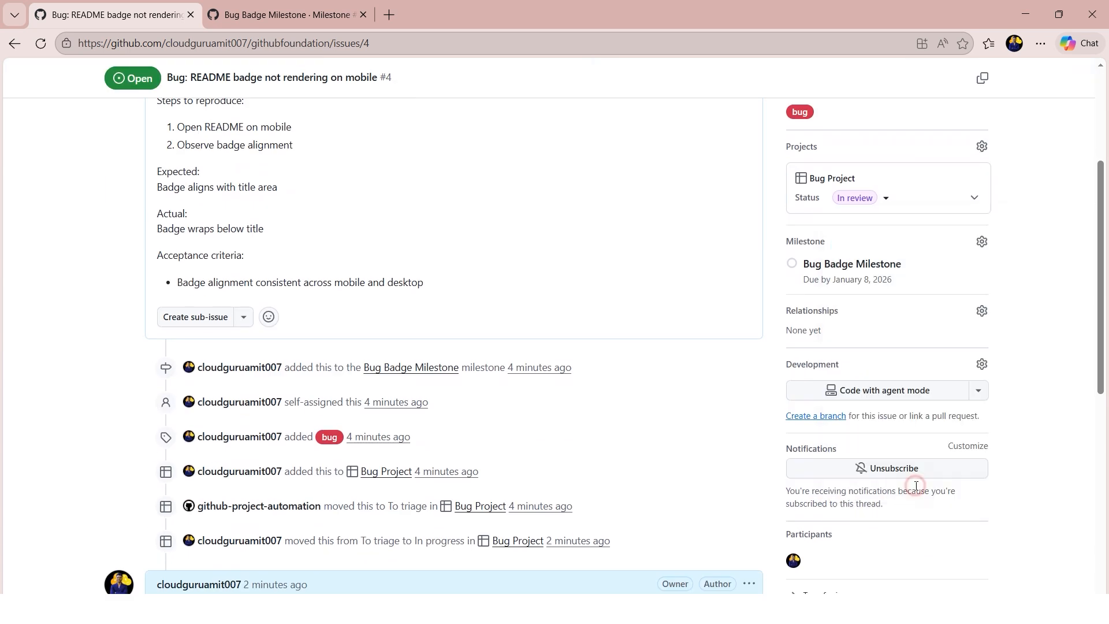
# - Post the comment "Looks good. Approved." on the README badge issue
pyautogui.scroll(-8, 515, 485)
pyautogui.click(365, 418)
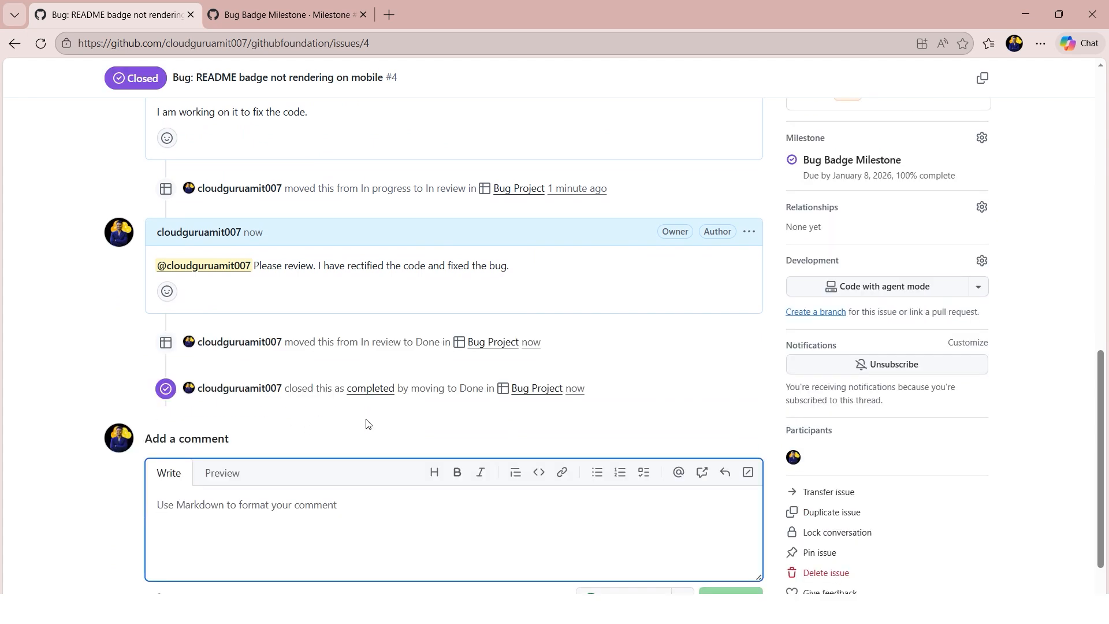
pyautogui.write('Looks good. Approved.')
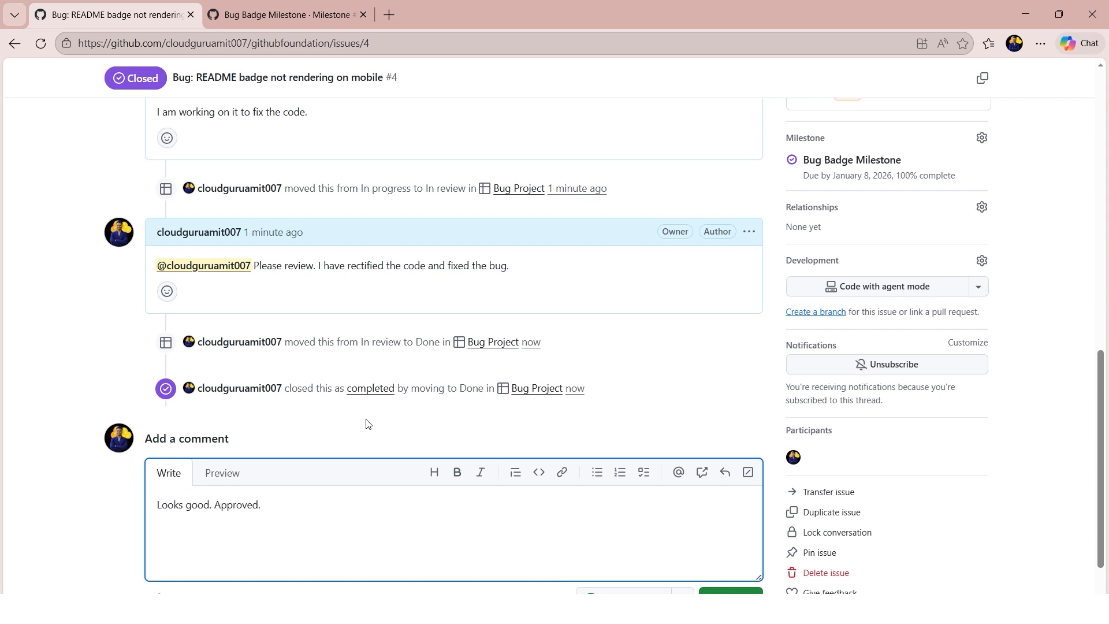
pyautogui.click(737, 598)
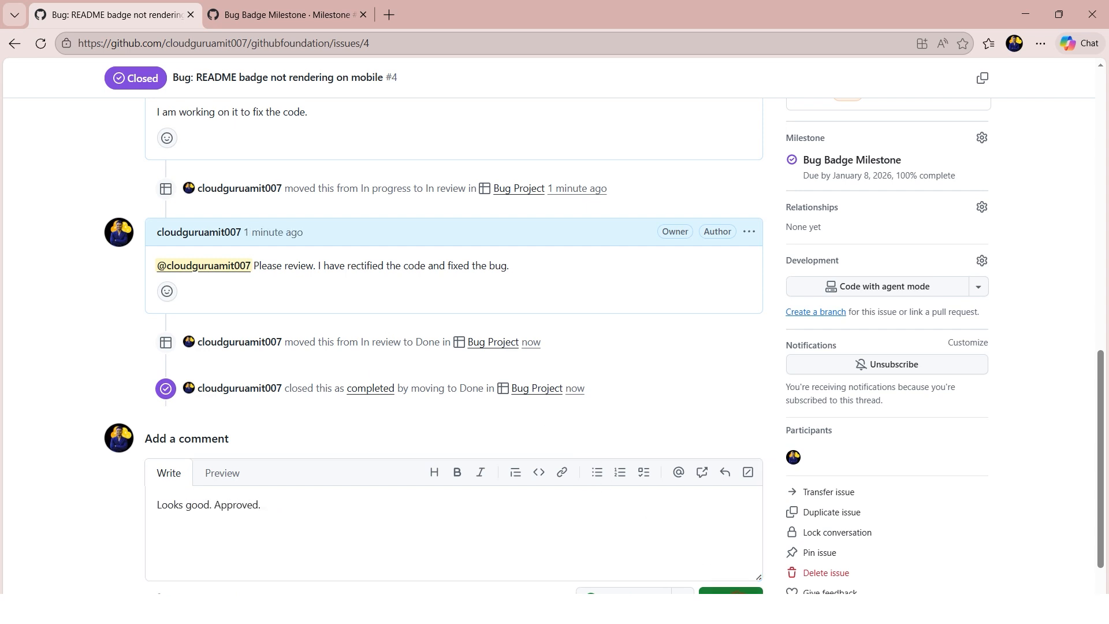
# - Review the README badge issue's milestone progress, project status and timeline of status changes and comments
pyautogui.scroll(5, 883, 488)
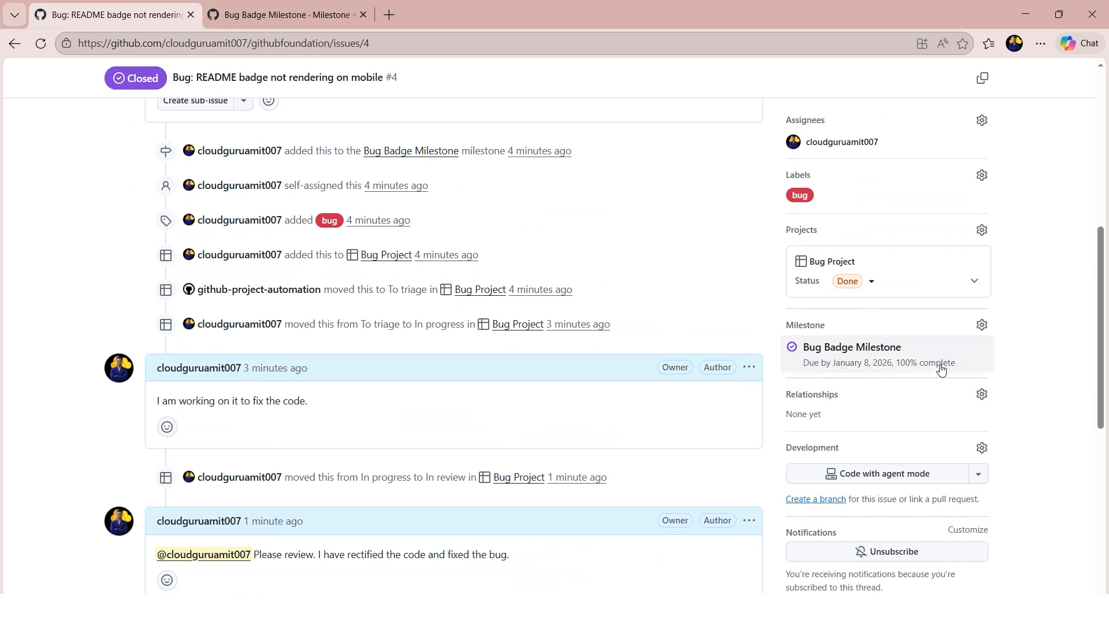
pyautogui.scroll(-3, 590, 477)
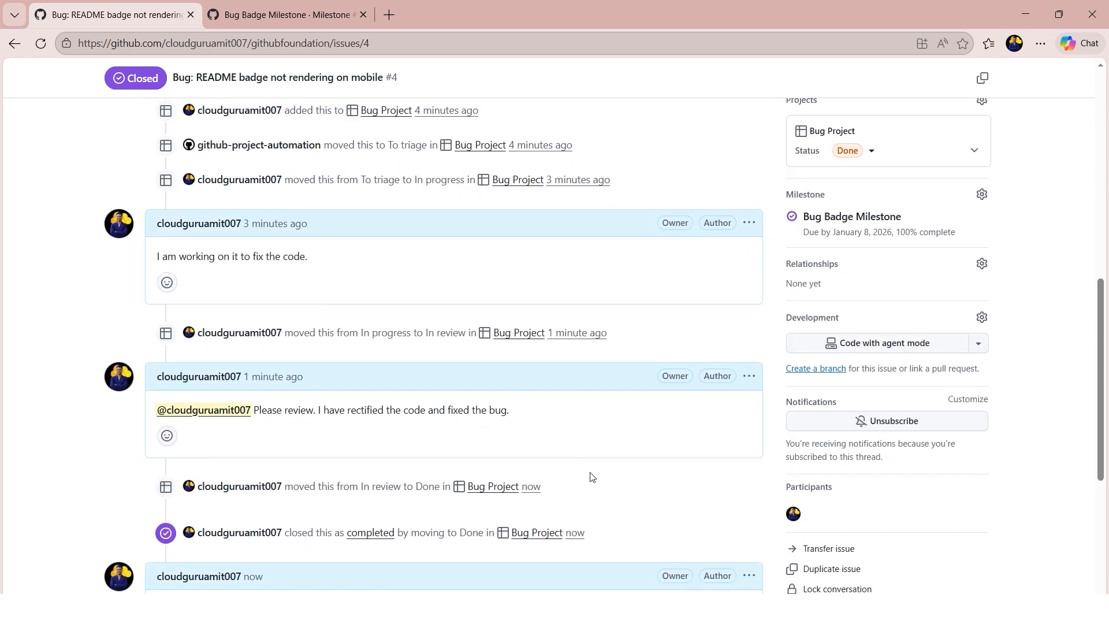
pyautogui.scroll(-3, 590, 477)
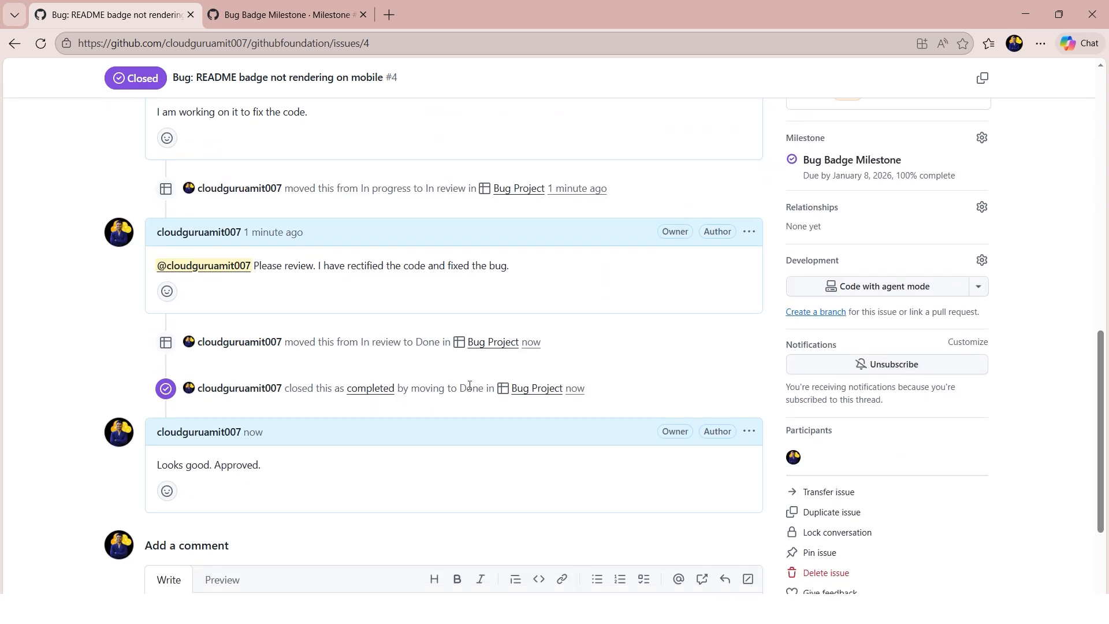
pyautogui.scroll(4, 653, 387)
pyautogui.scroll(8, 654, 387)
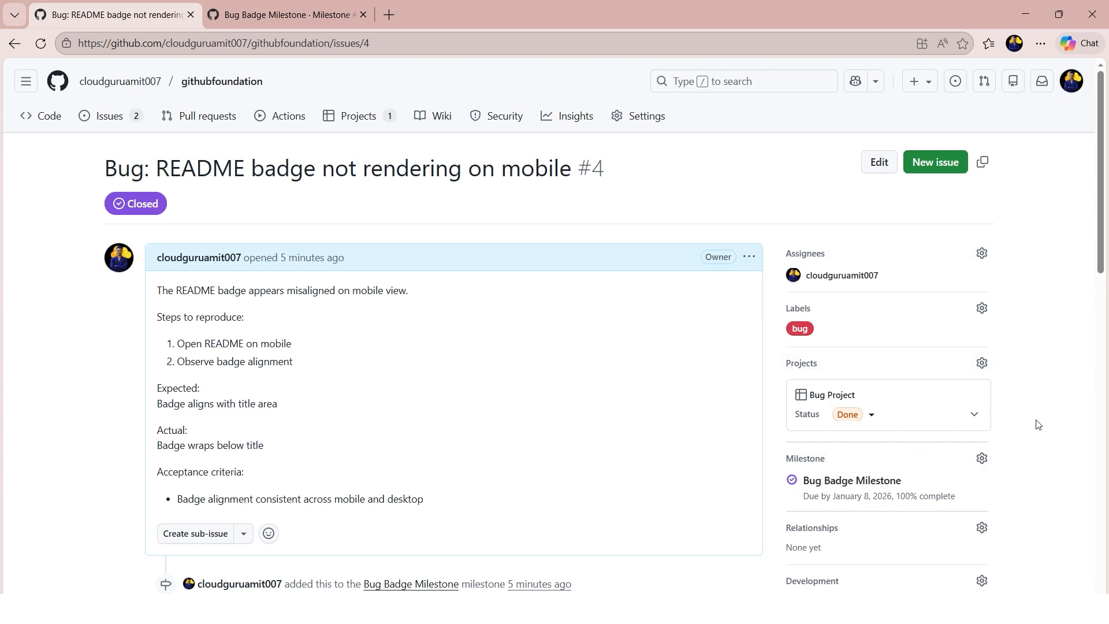
pyautogui.scroll(-1, 1028, 414)
pyautogui.scroll(1, 1029, 413)
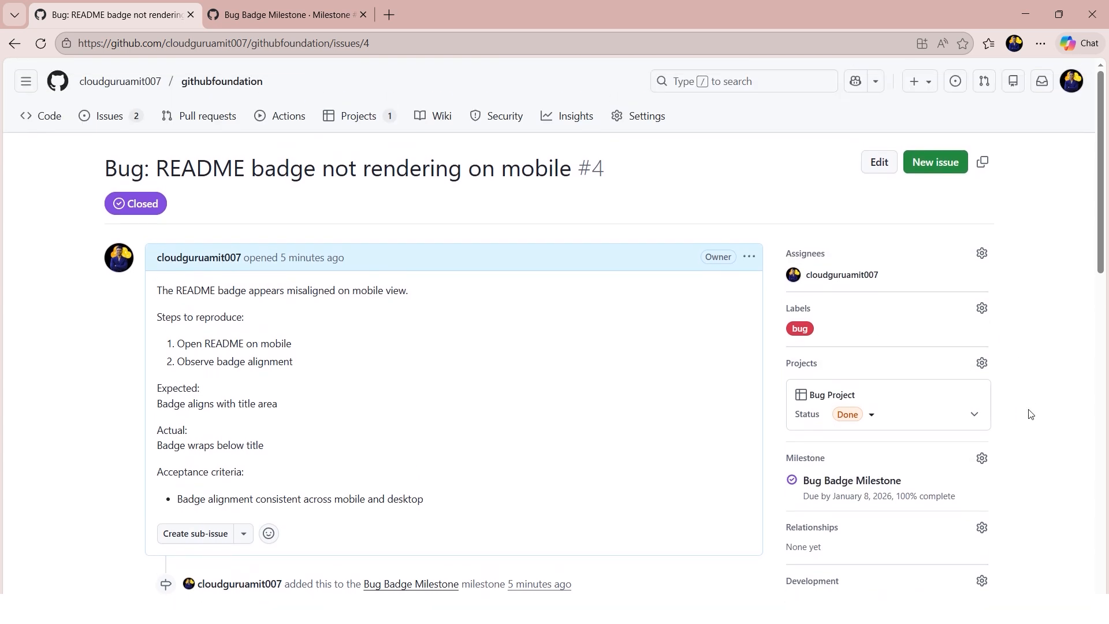